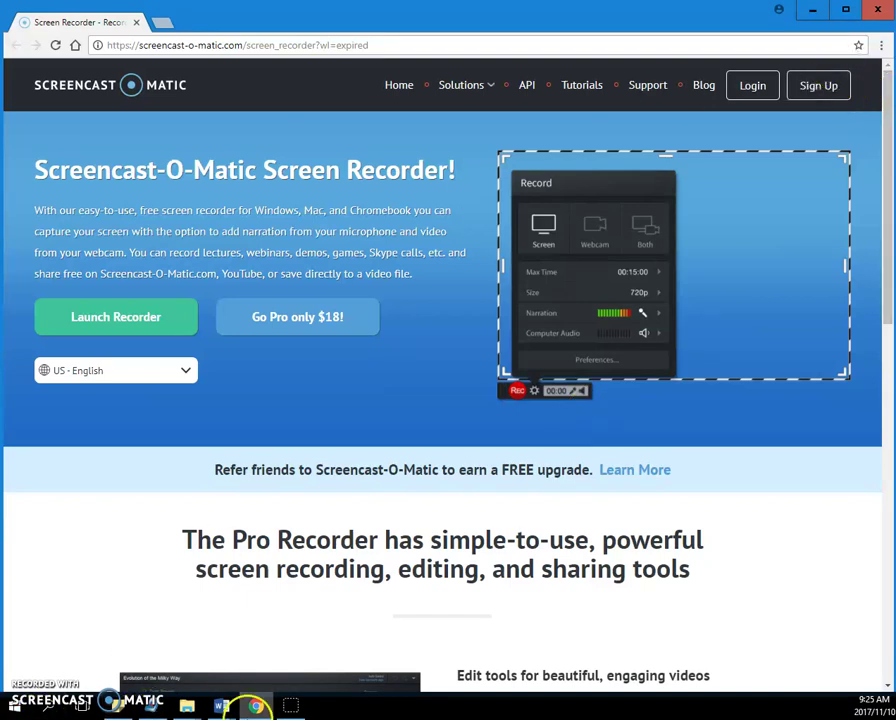
- Switch to Word and bring the blank Document8 to the front instead of the Paragraph Formatting Investigation worksheet
mouse_move(226, 704)
click(140, 650)
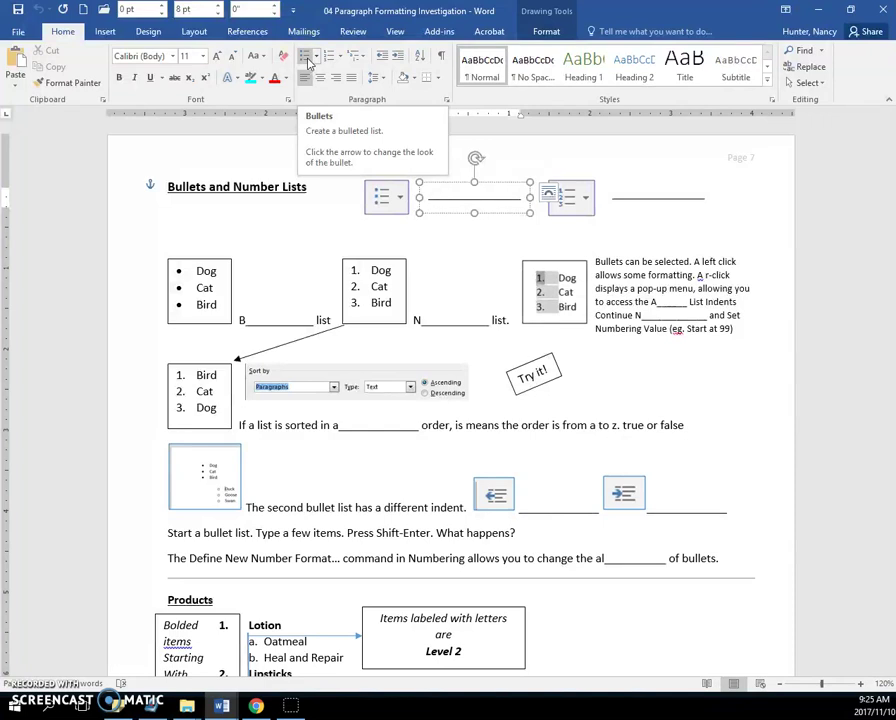
click(440, 196)
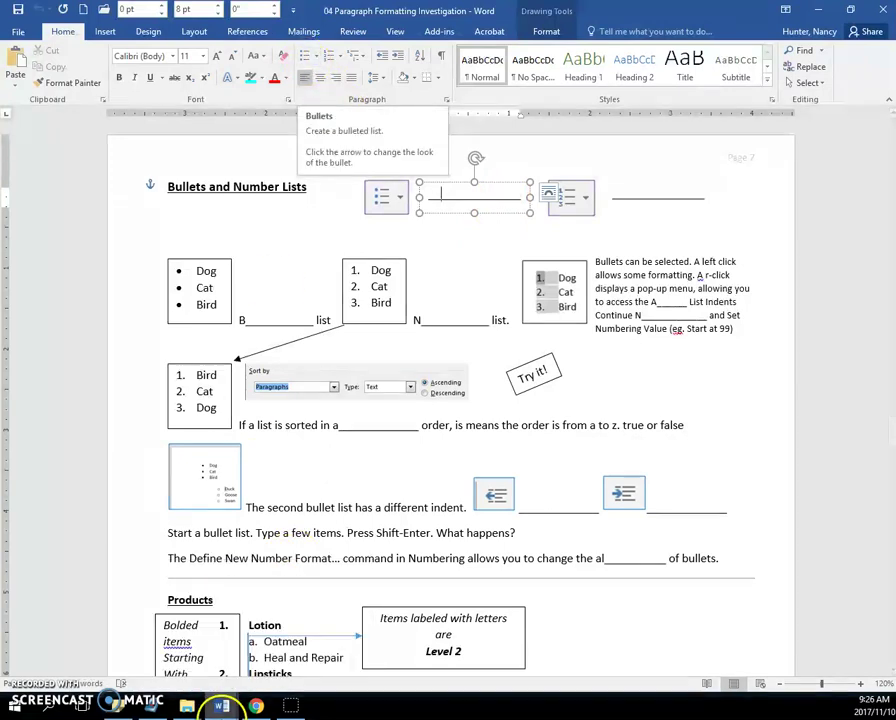
click(222, 706)
click(266, 672)
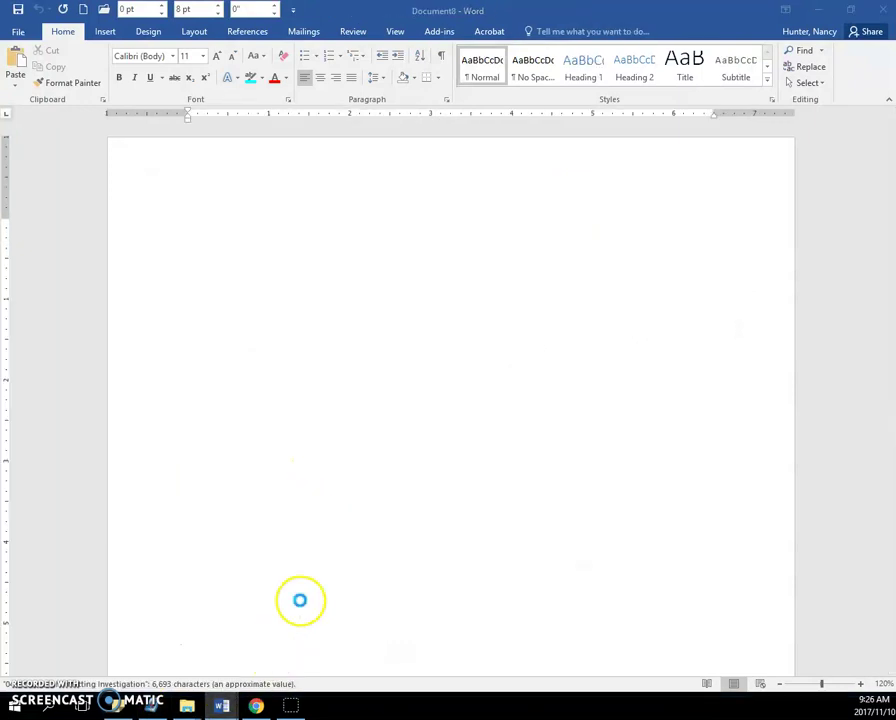
- Create a bulleted list in the blank document with the items Dog, Cat, Bird and aligator
click(306, 60)
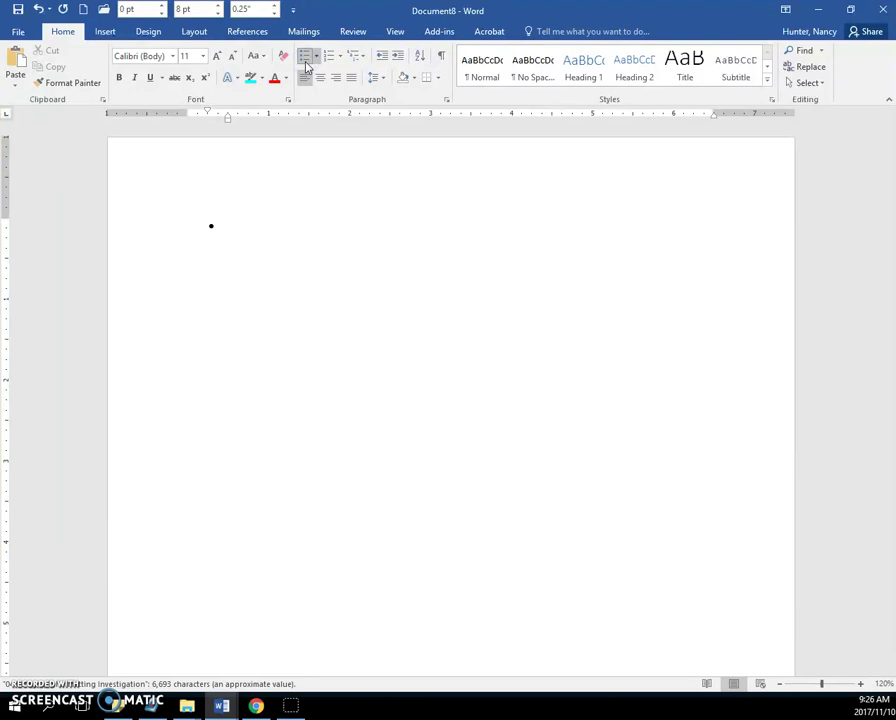
text(dog)
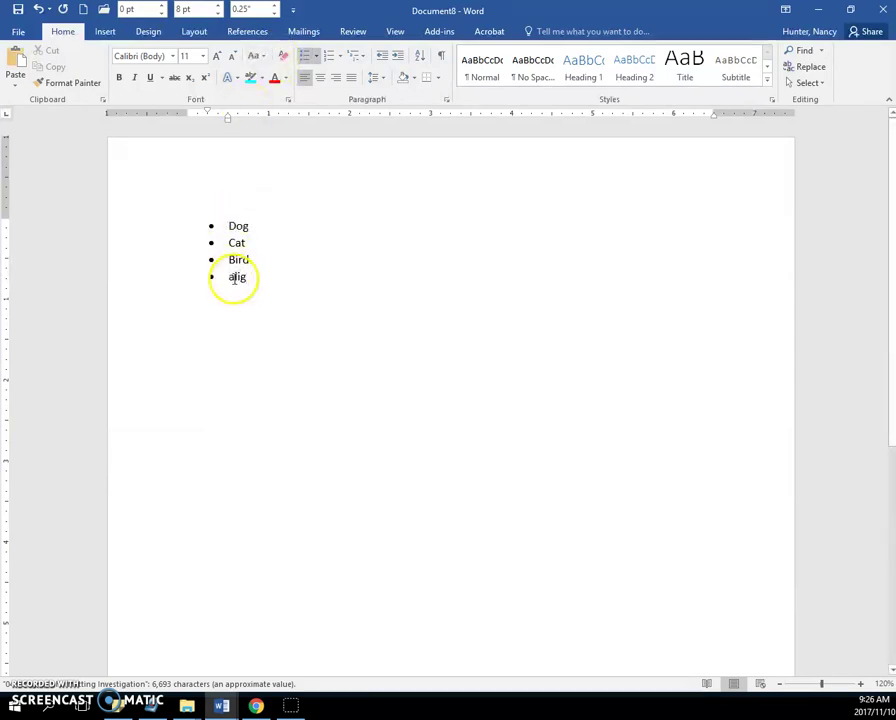
key(BackSpace)
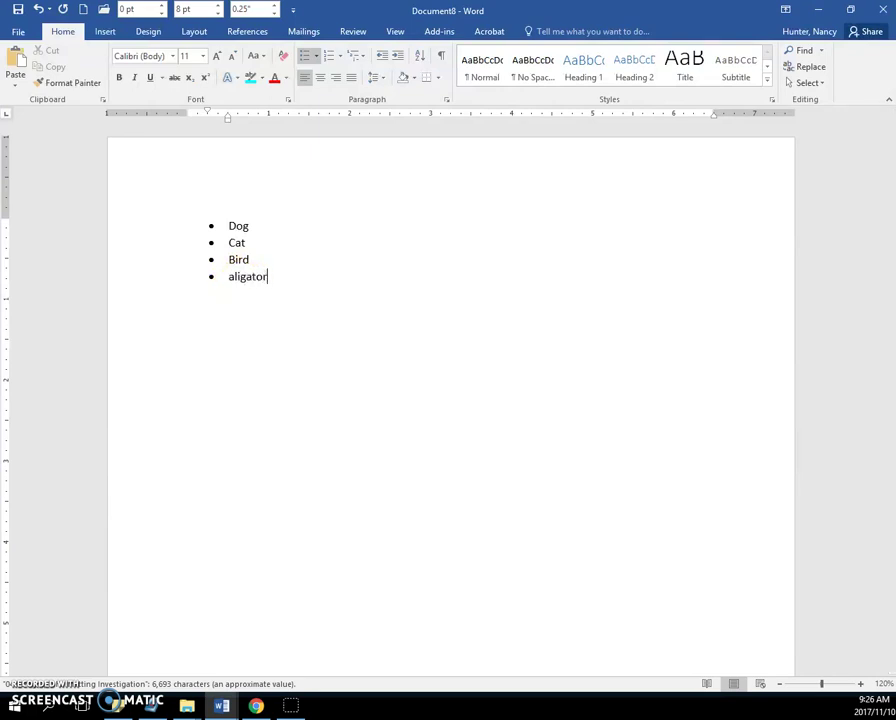
click(232, 278)
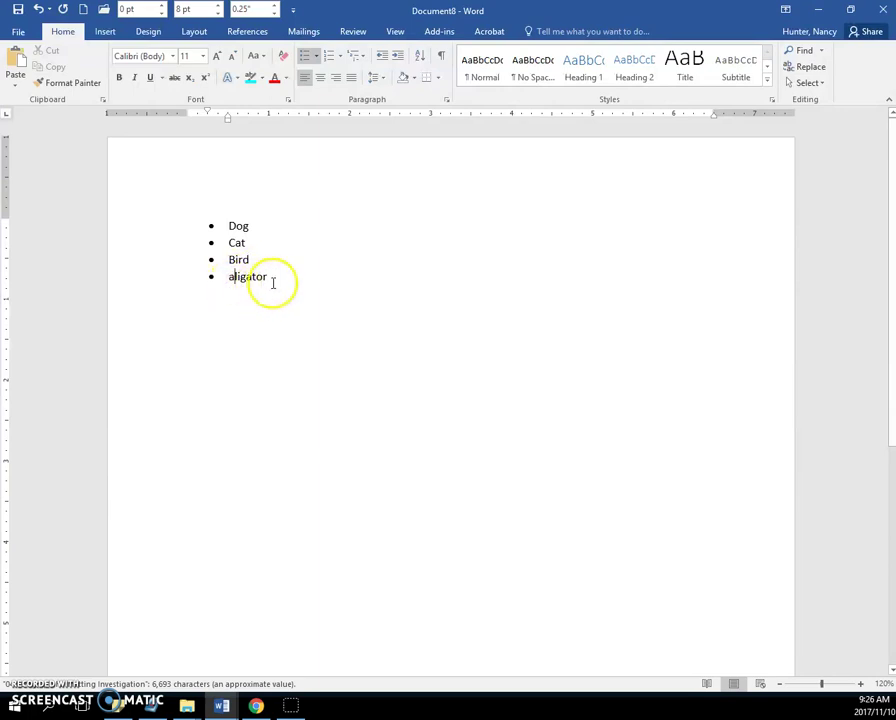
click(270, 277)
- Reduce the Document8 window, place it over the lower half of the worksheet, and end the bulleted list with blank lines
click(850, 10)
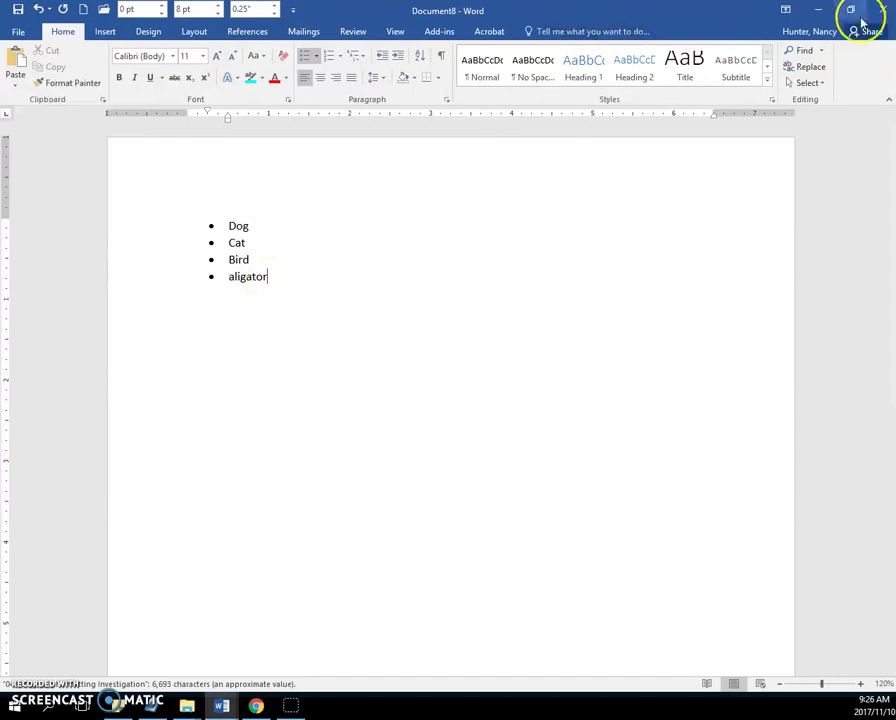
drag(618, 24, 421, 384)
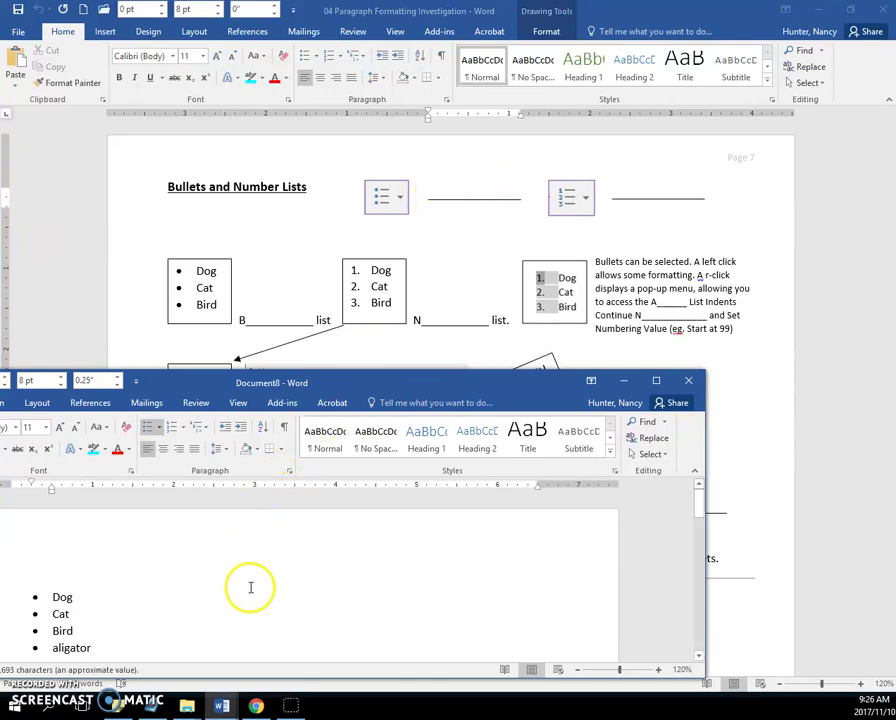
key(Return)
key(Return)
key(Return)
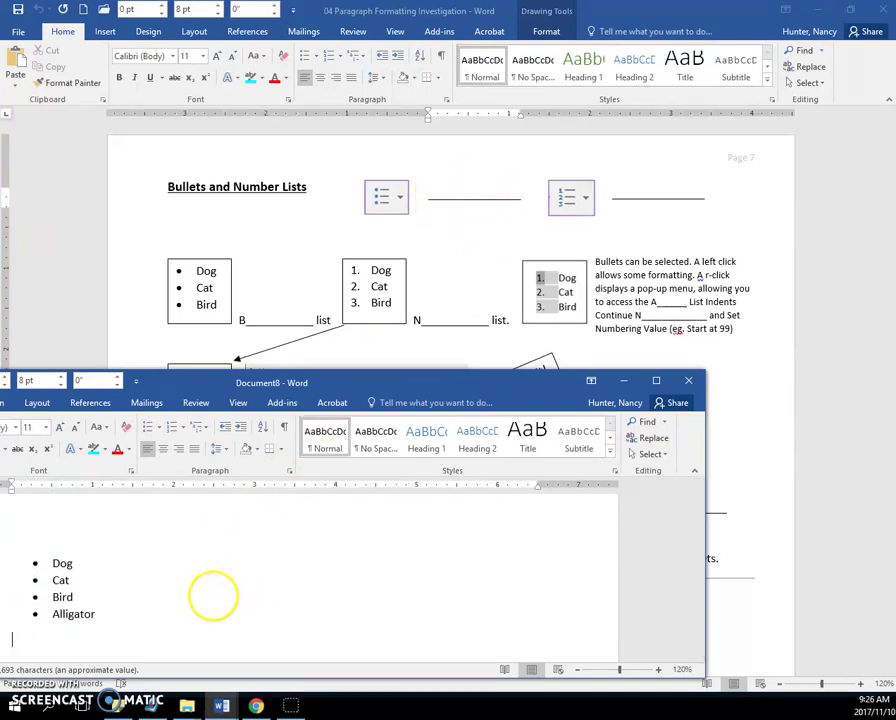
- Create a numbered list below the bulleted list with the items One, Two and three
click(174, 430)
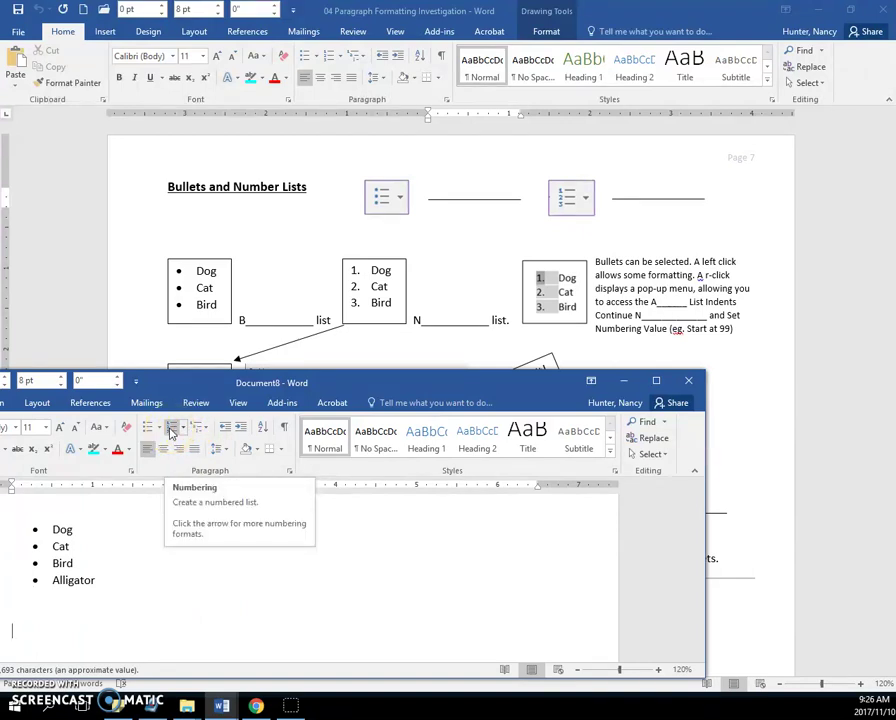
click(172, 428)
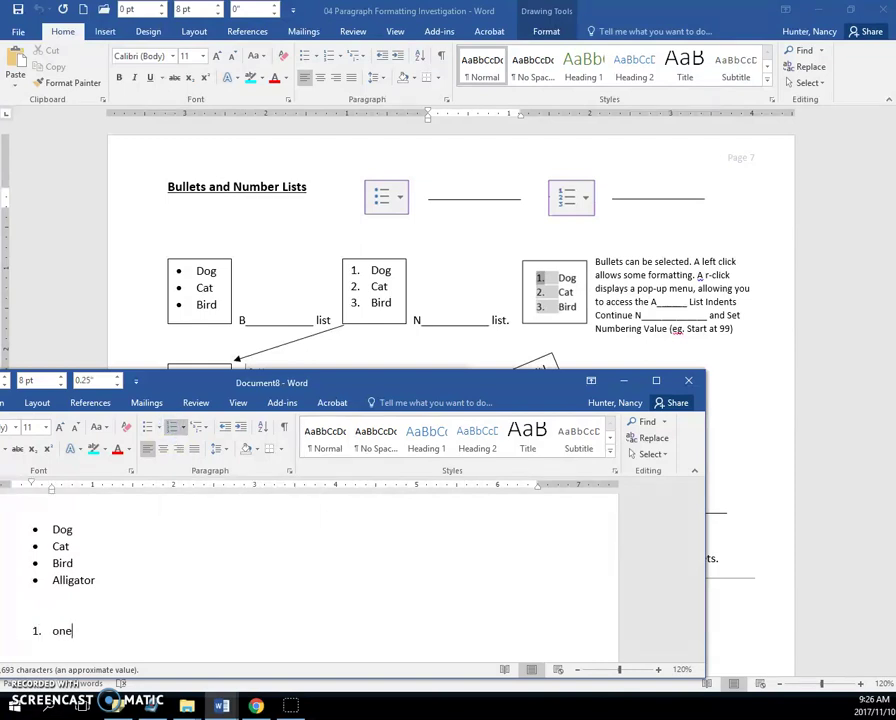
text(one)
key(Return)
text(two)
key(Return)
text(three)
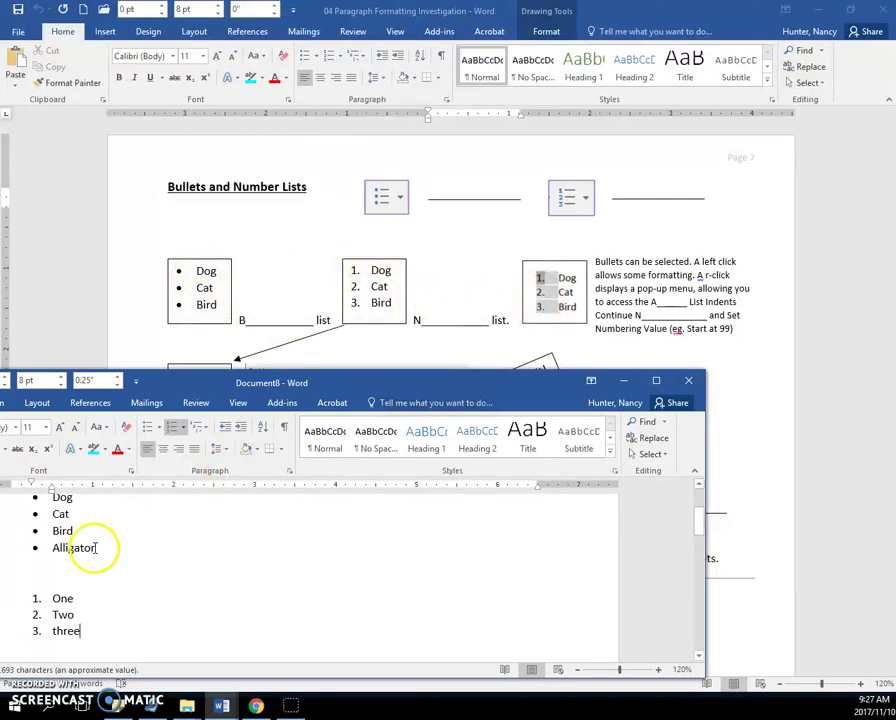
- Format only the numerals of the numbered list in red and bold, and undo both changes
click(237, 556)
scroll(238, 556, down, 1)
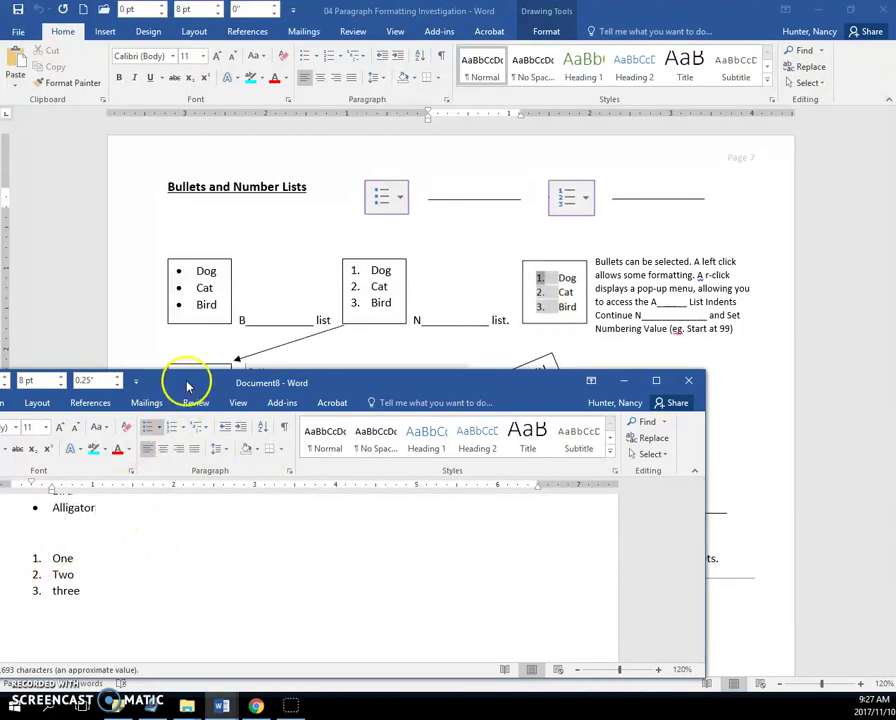
drag(172, 380, 220, 386)
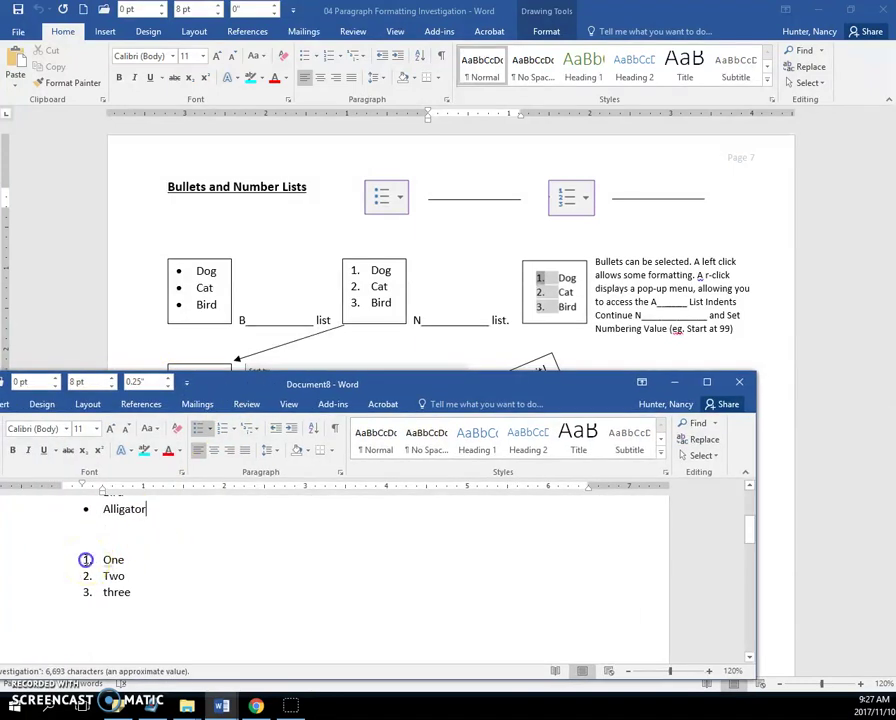
click(86, 560)
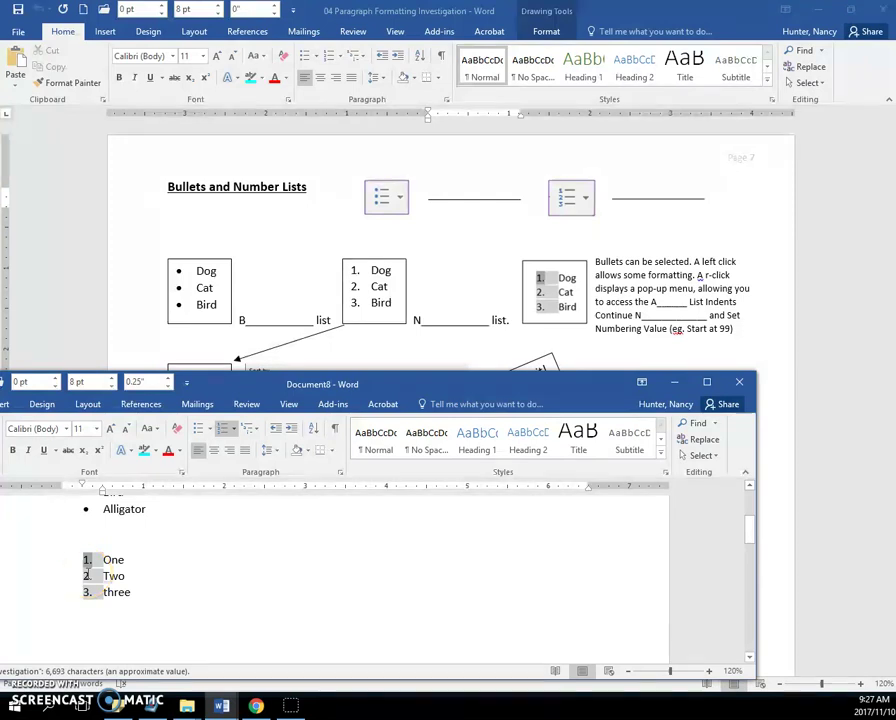
click(168, 455)
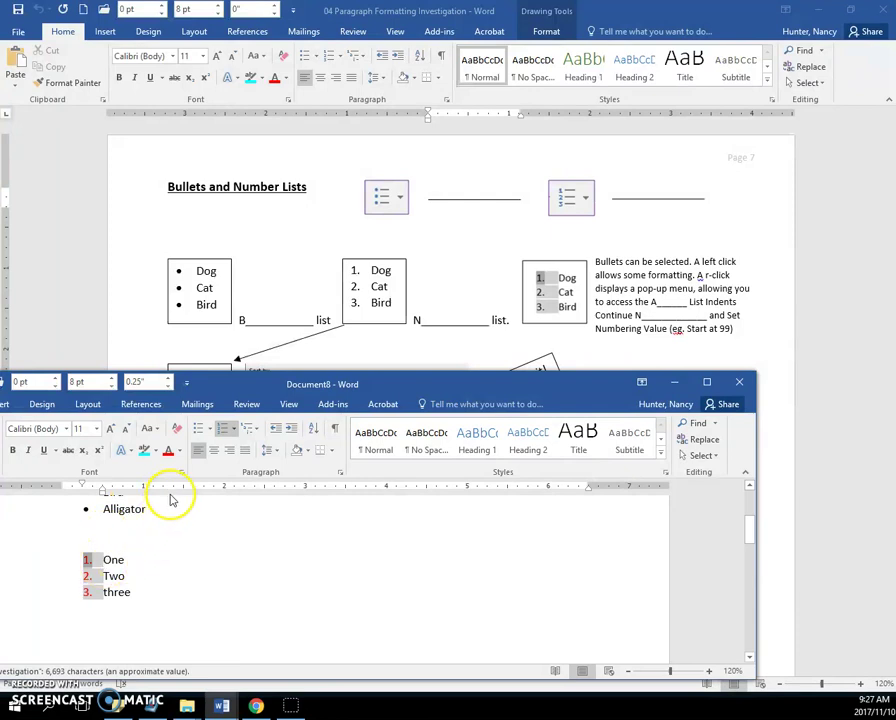
click(13, 450)
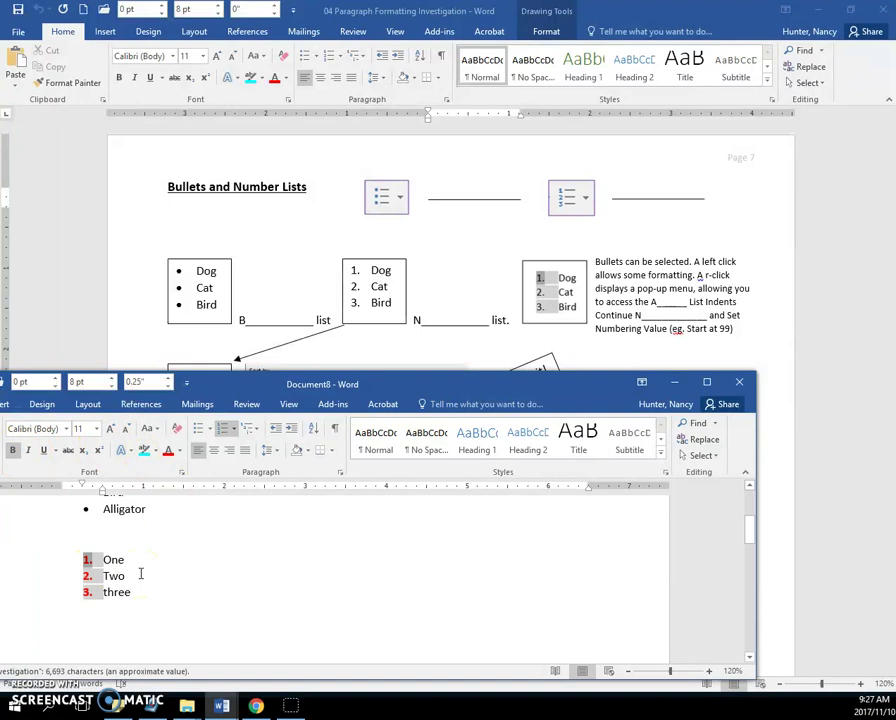
key(ctrl+z)
key(ctrl+z)
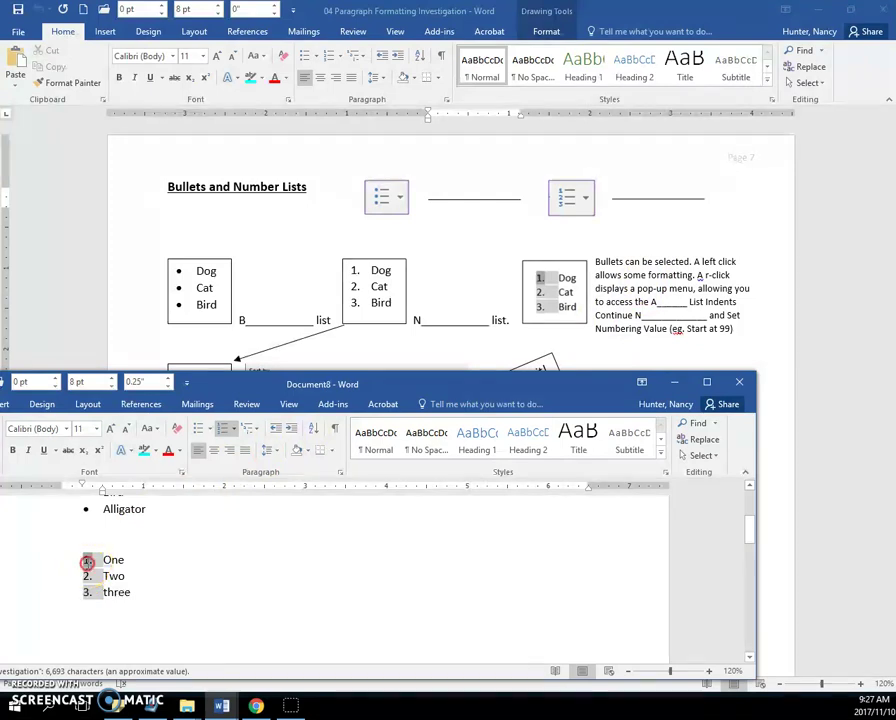
- Adjust the numbered list's indents to a number position of 0.5" and a text indent of 2"
right_click(87, 562)
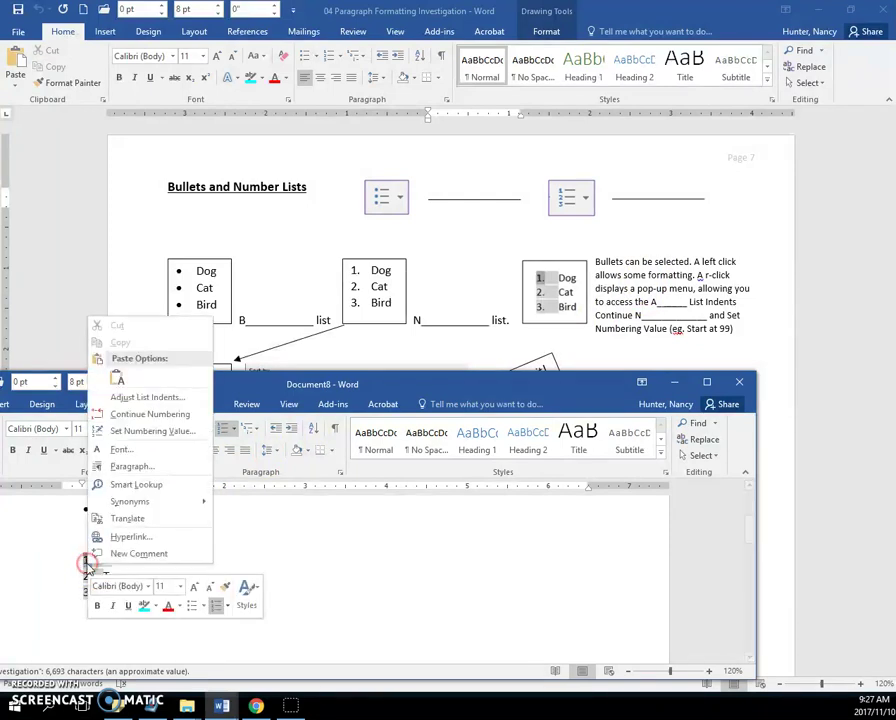
click(130, 400)
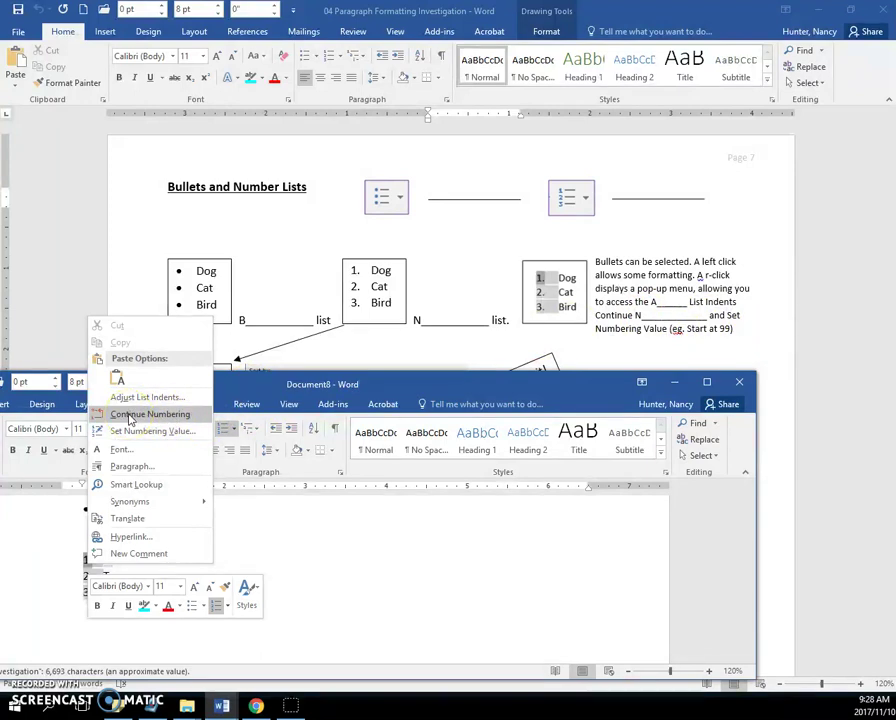
click(130, 420)
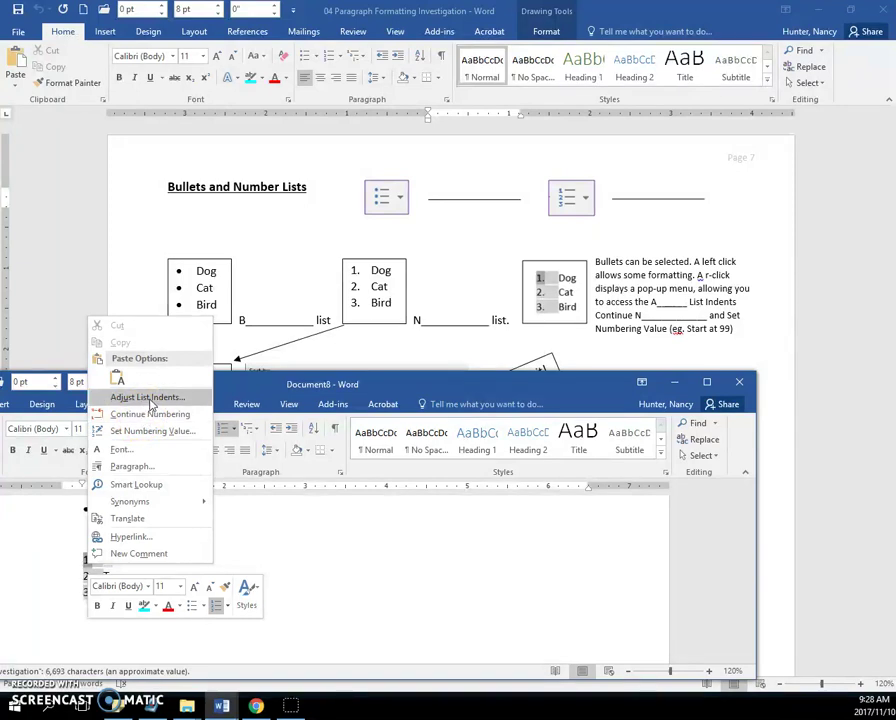
click(147, 398)
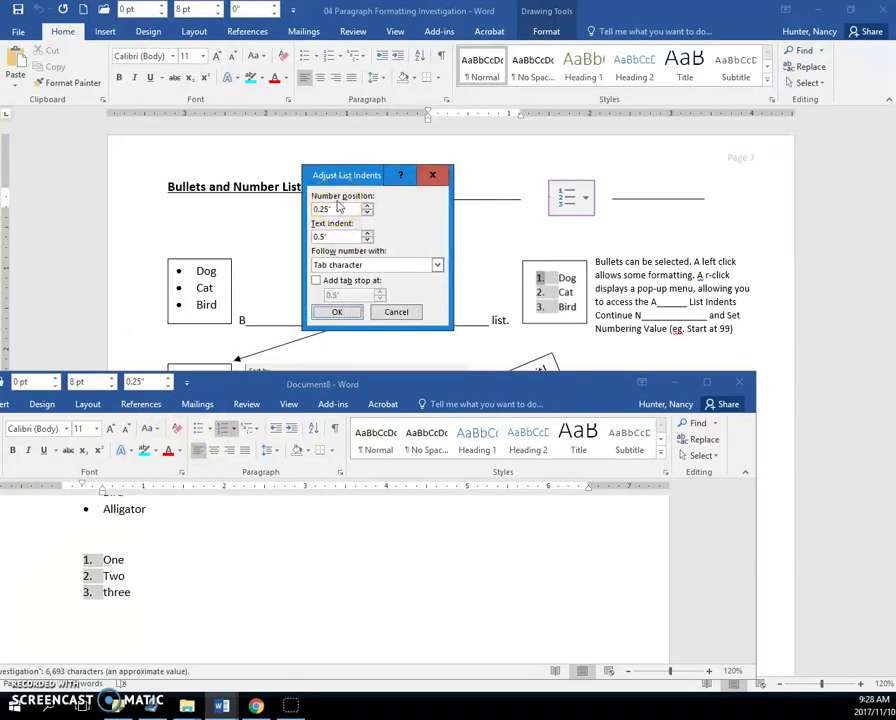
click(323, 212)
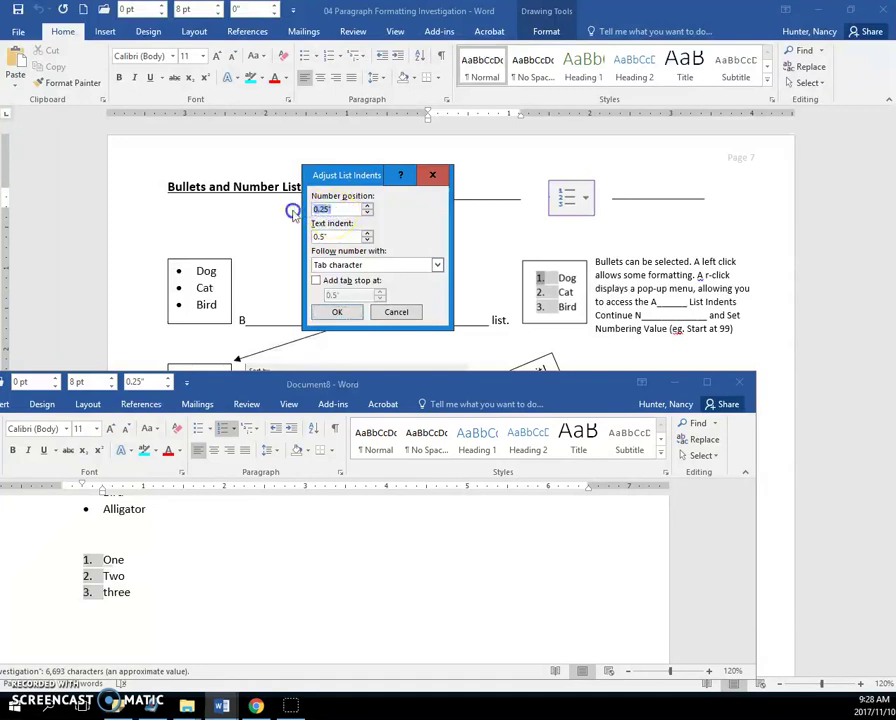
click(268, 254)
key(BackSpace)
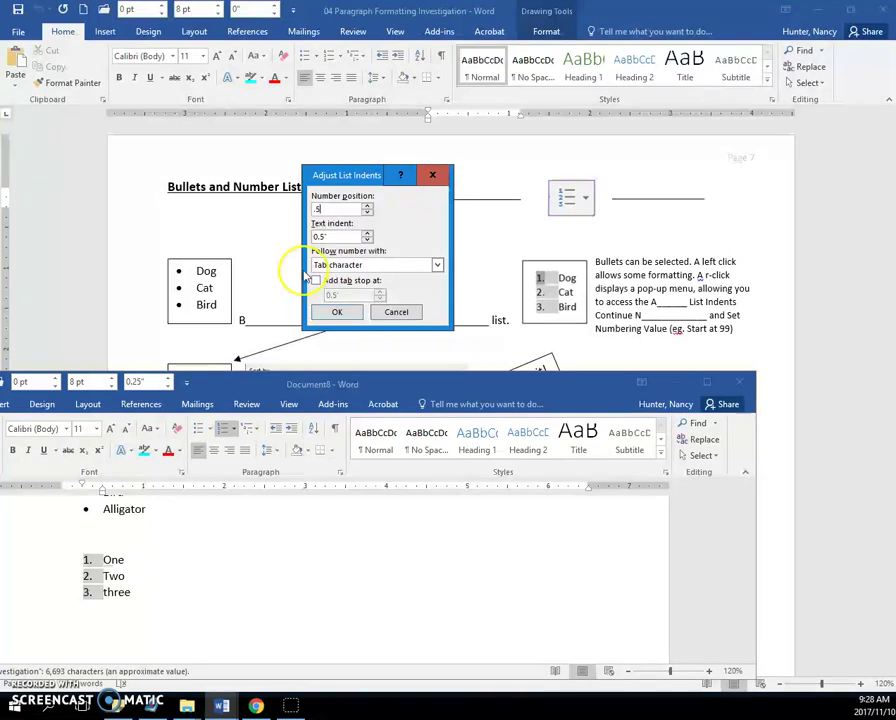
drag(338, 236, 305, 240)
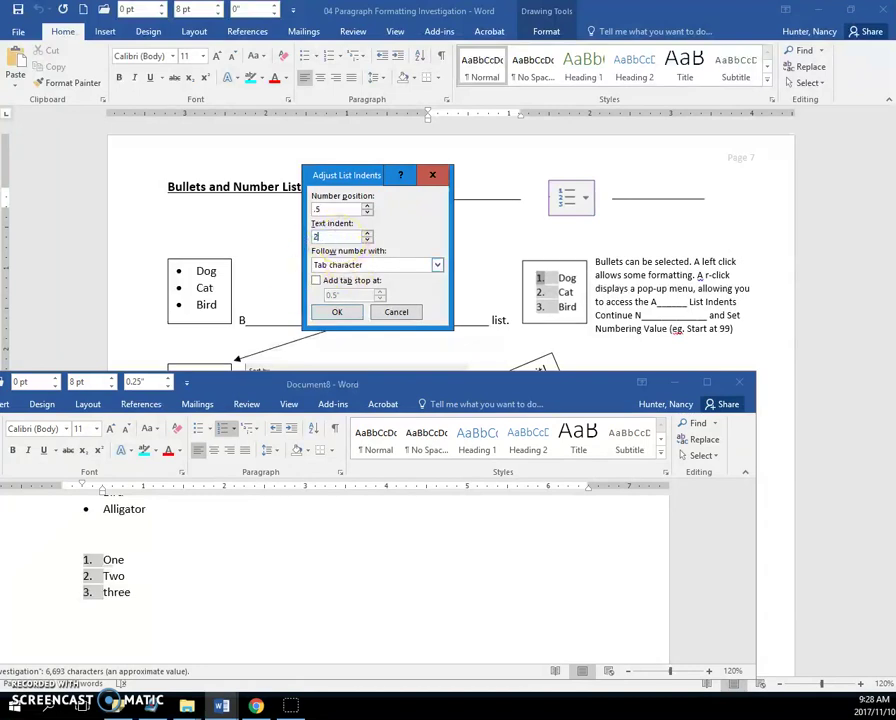
click(338, 313)
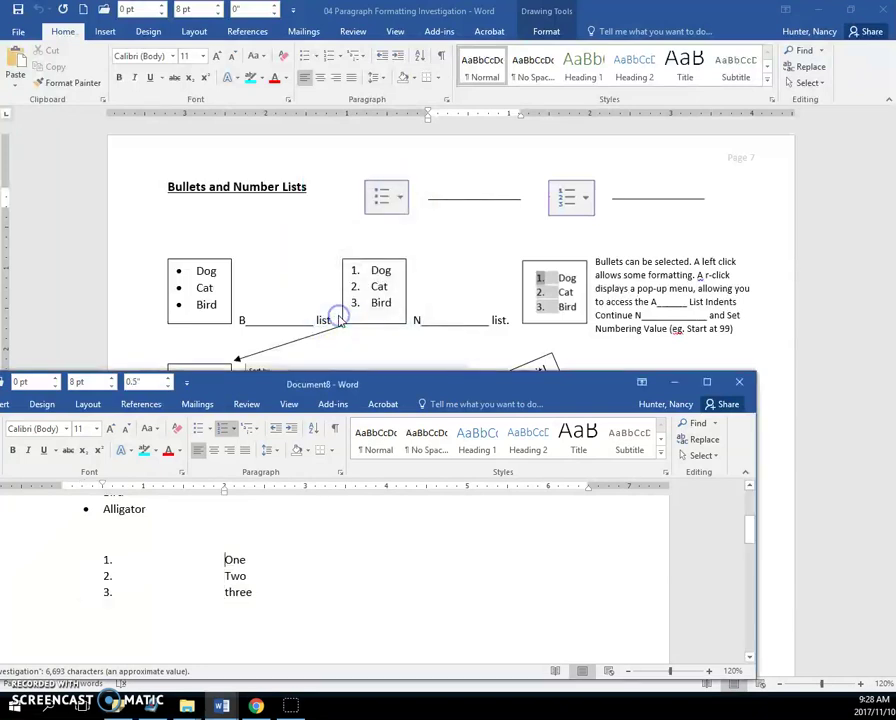
- Examine how the ruler's indent markers line up with the list's numbers and text
click(342, 598)
click(316, 586)
scroll(316, 586, down, 1)
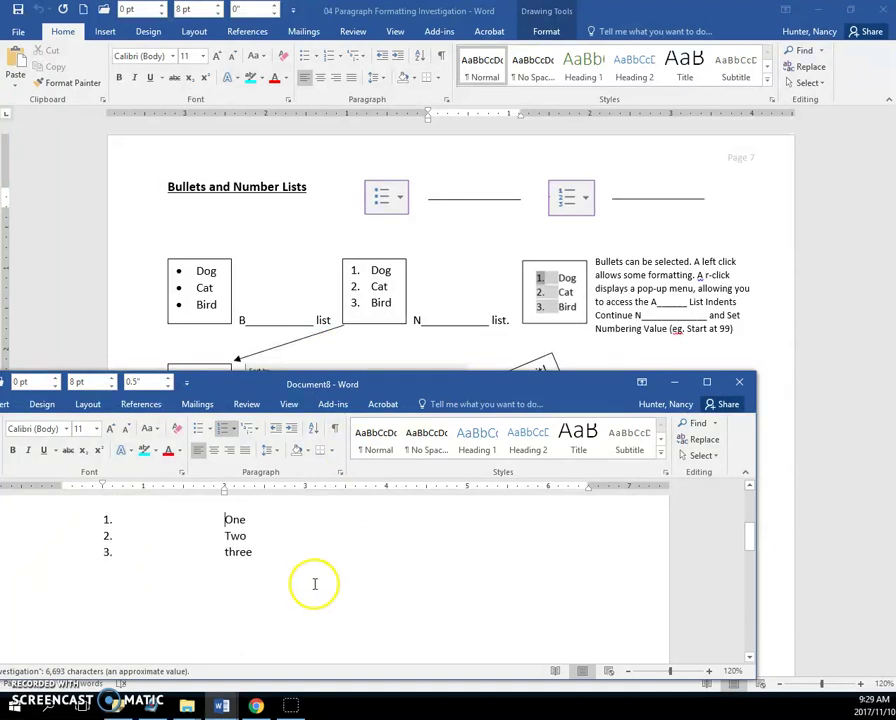
click(120, 497)
click(103, 487)
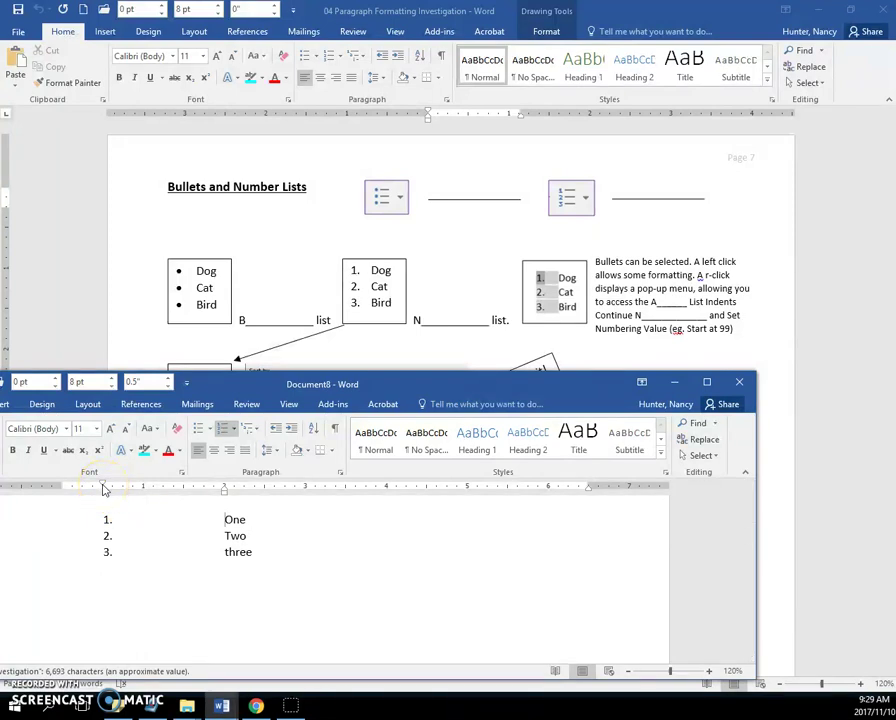
mouse_move(224, 490)
mouse_down()
mouse_move(208, 490)
mouse_move(228, 488)
mouse_move(224, 497)
mouse_up()
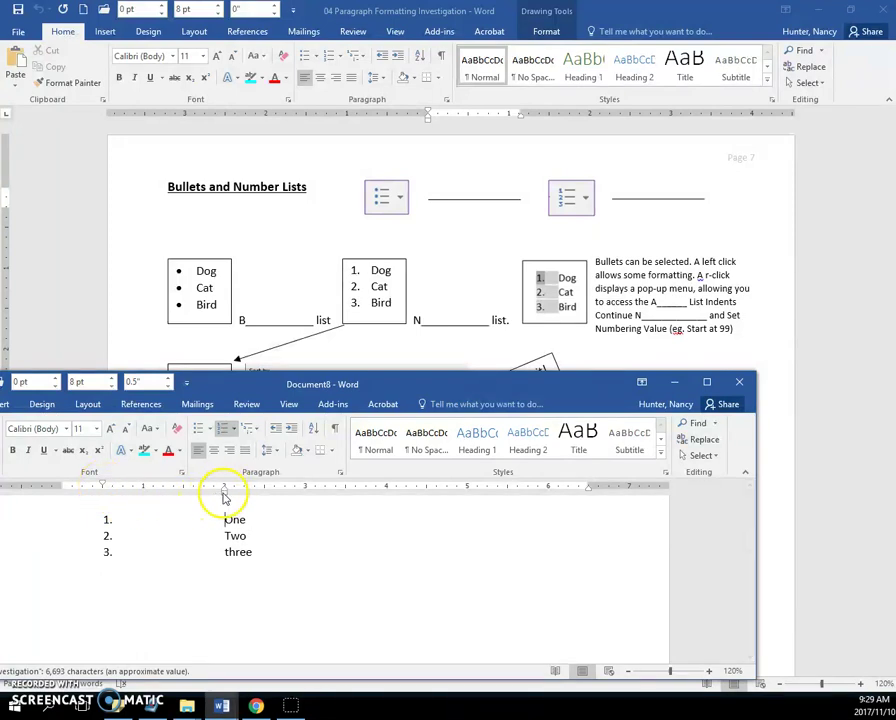
- Adjust the numbered list's indents to a text indent of 1", leaving the number position at 0.5"
click(106, 522)
right_click(106, 522)
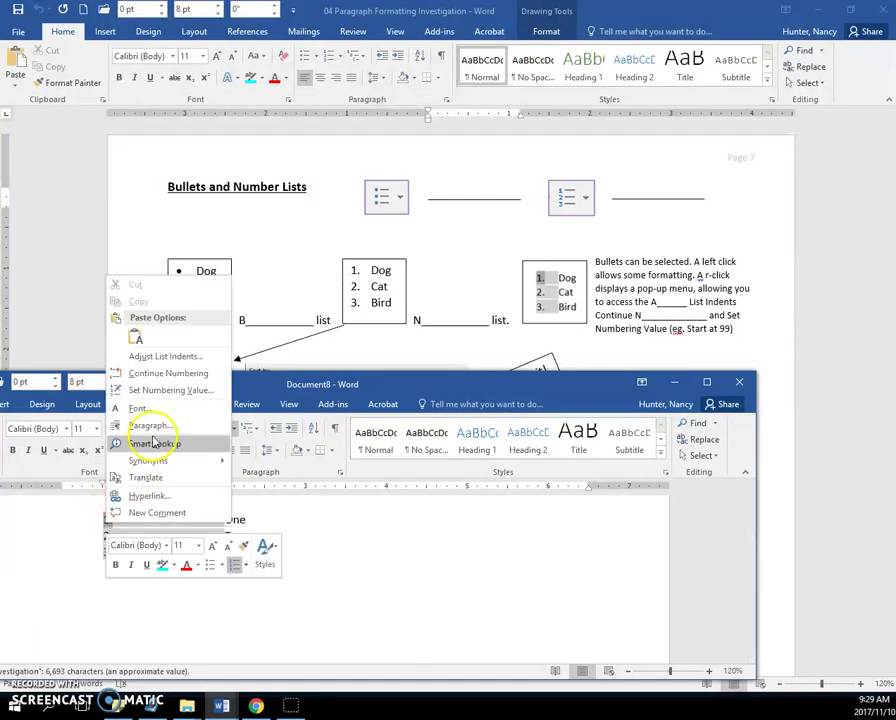
click(112, 356)
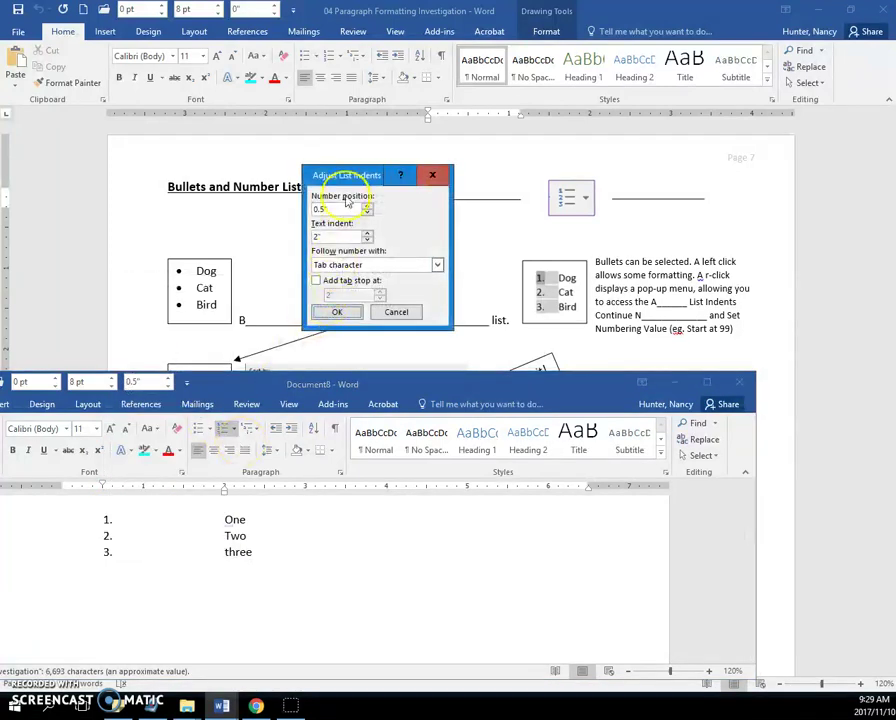
drag(347, 180, 144, 573)
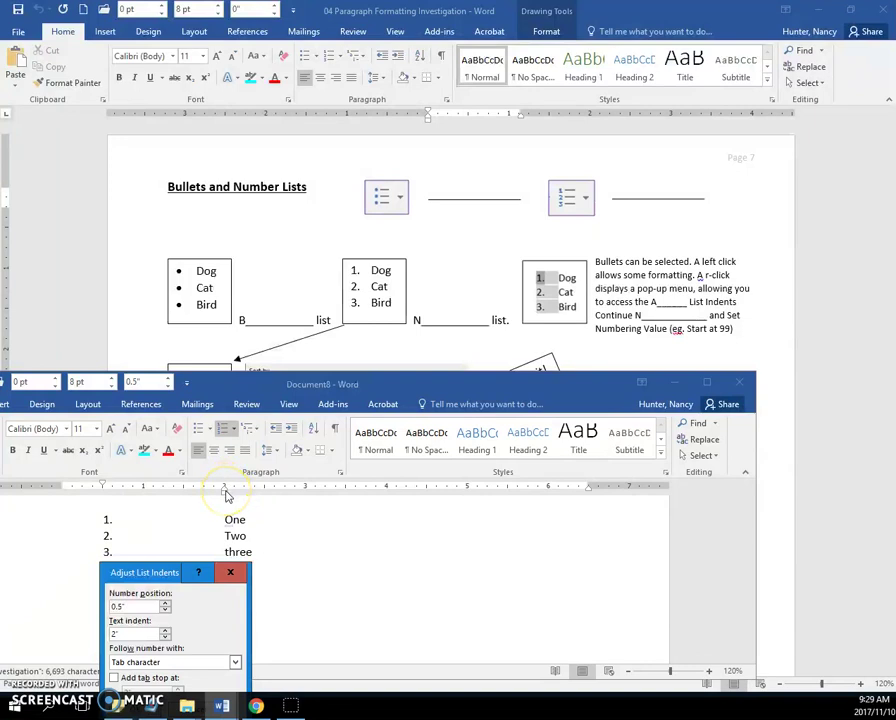
drag(166, 574, 358, 519)
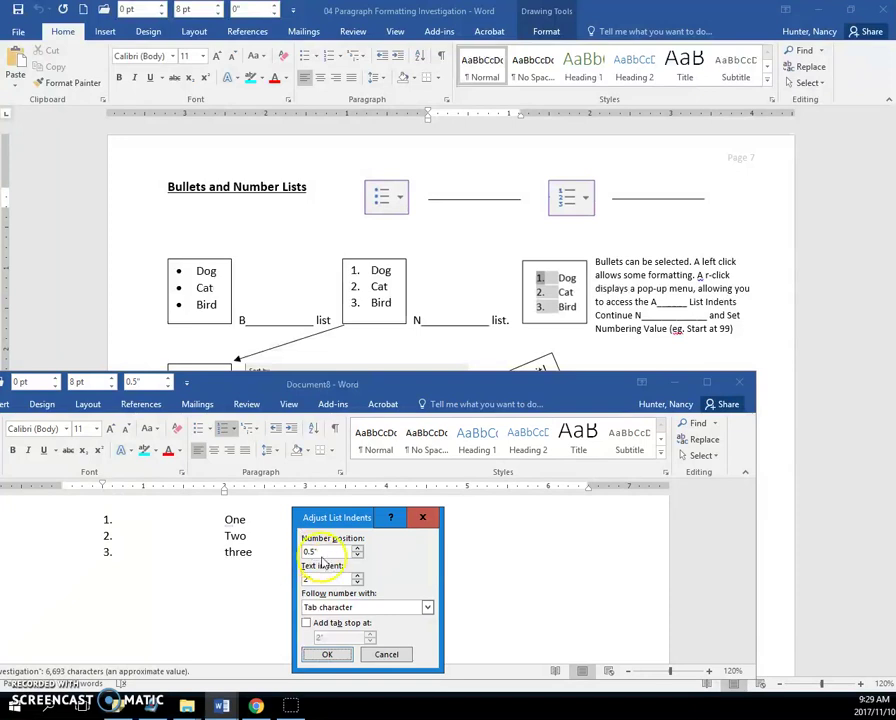
click(322, 578)
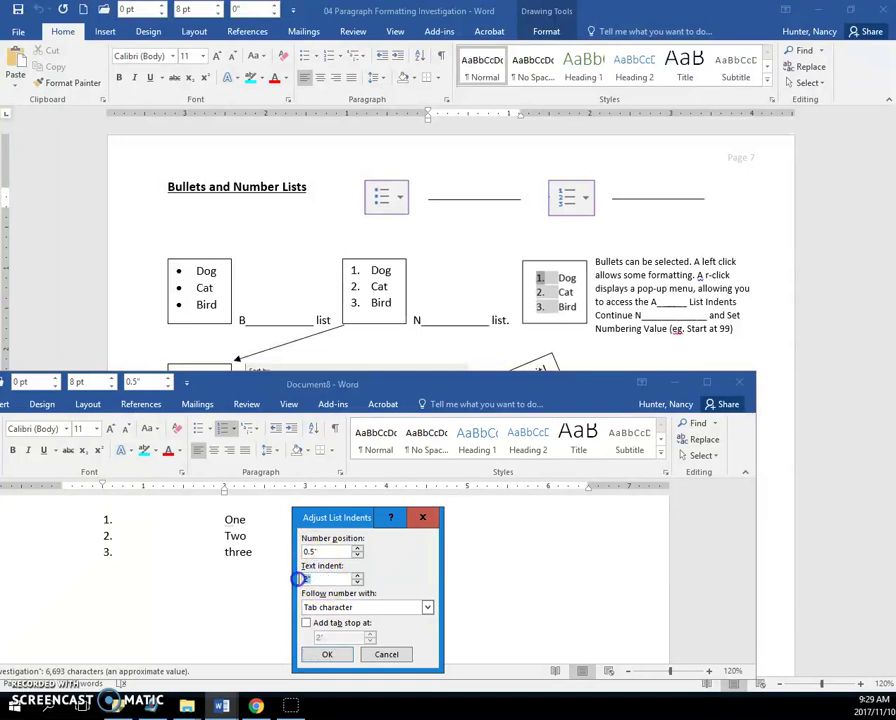
text(1)
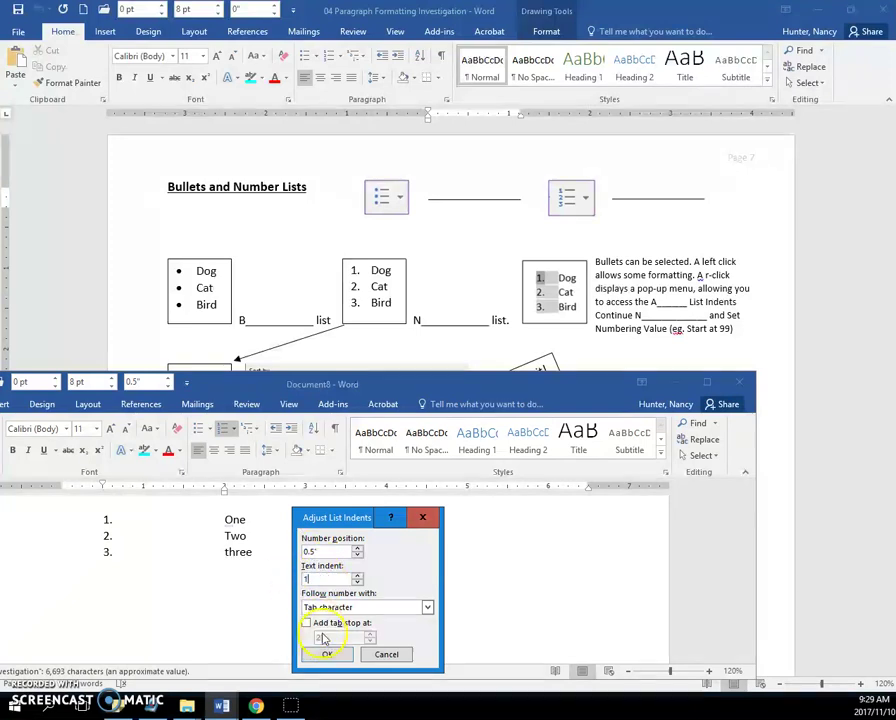
click(327, 656)
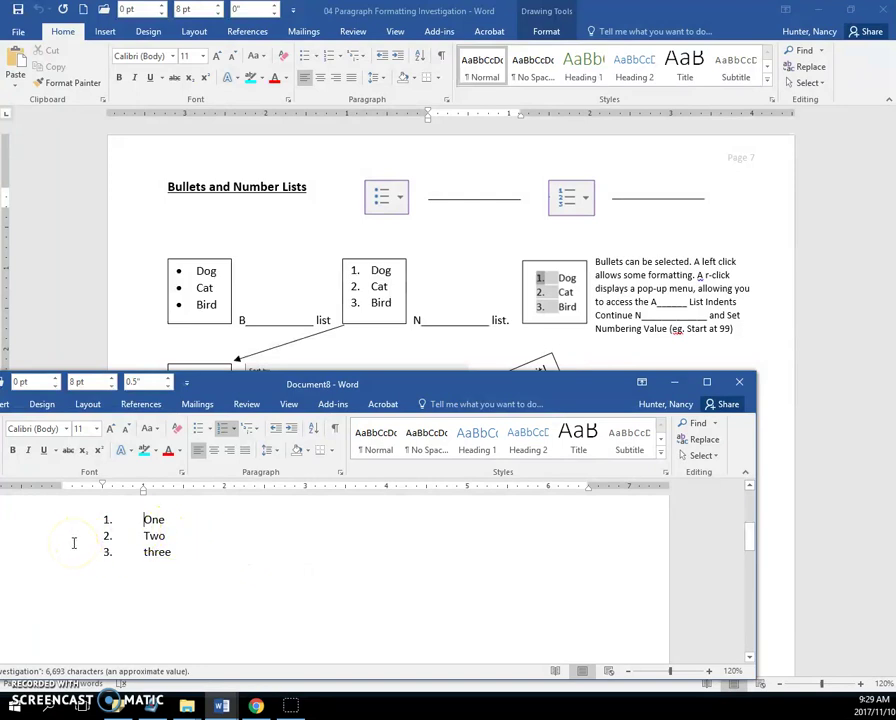
- Select all three numbered items and shift their numbers and text together to a 0.63" first-line position with the ruler's left indent
click(110, 520)
click(144, 493)
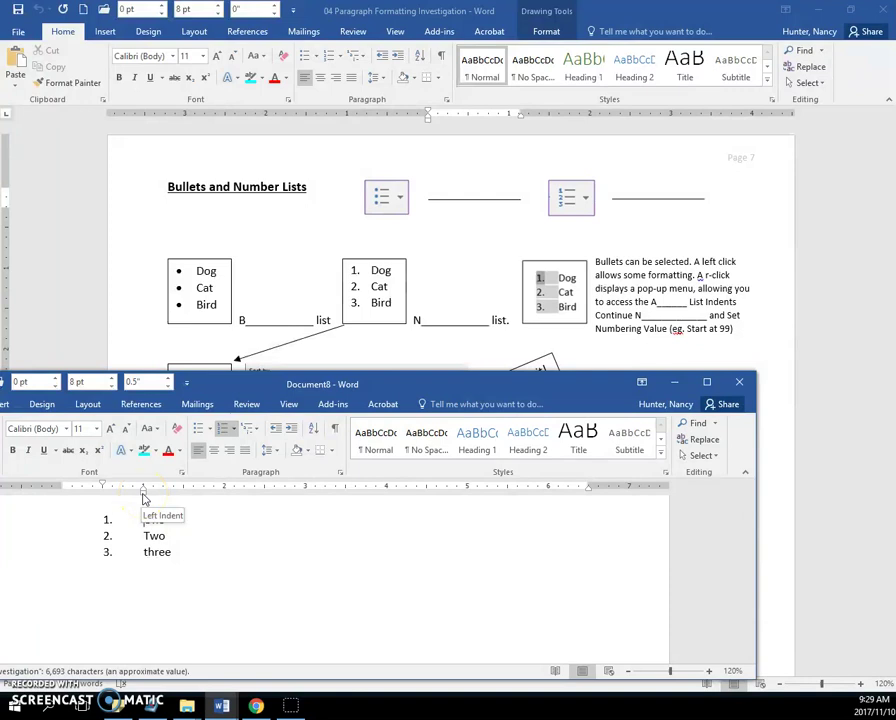
mouse_move(143, 493)
mouse_down()
mouse_move(164, 492)
mouse_move(140, 493)
mouse_up()
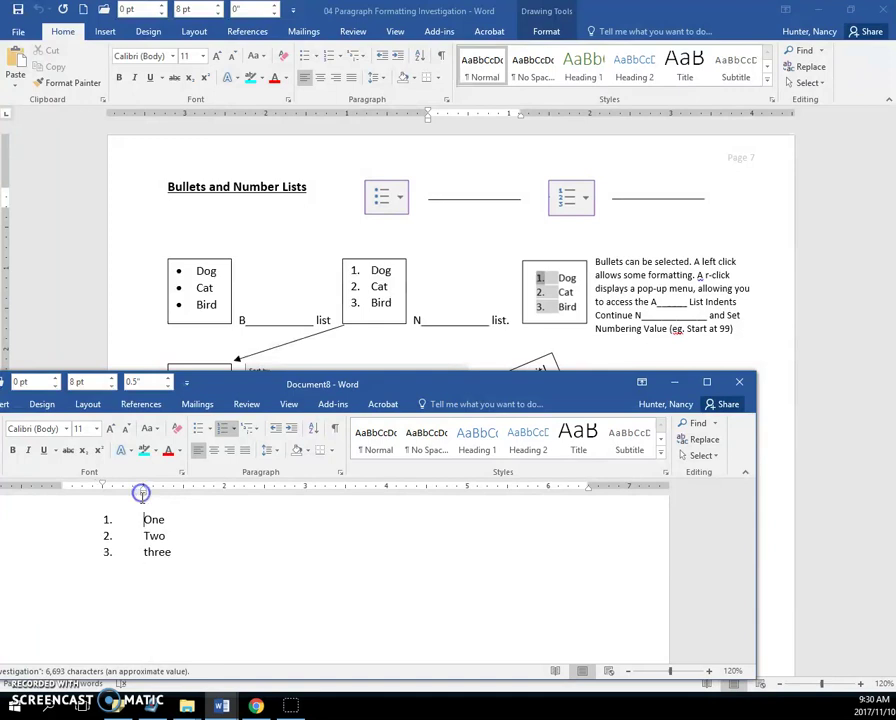
drag(44, 517, 46, 554)
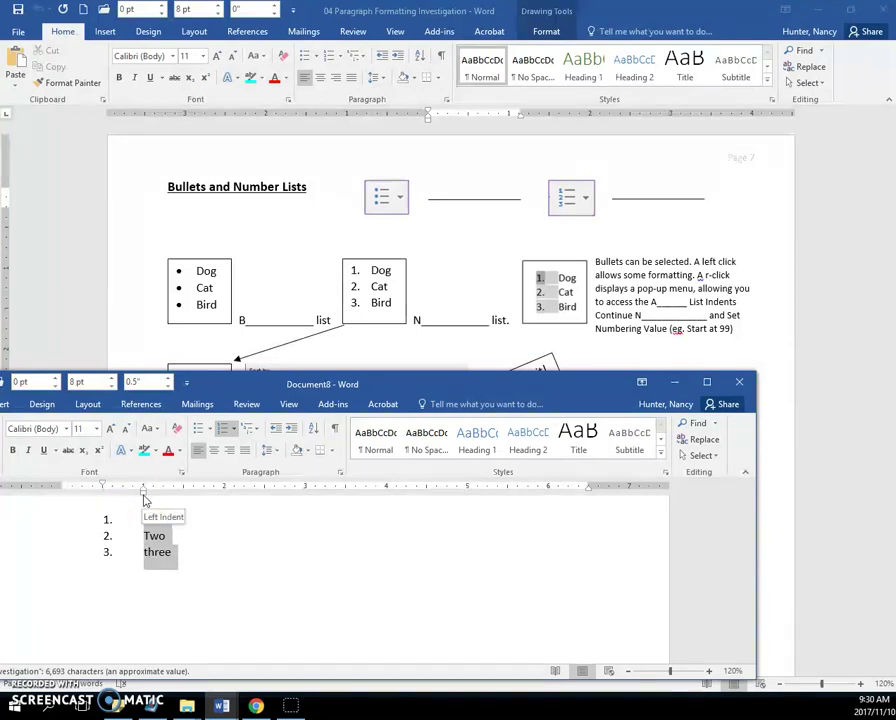
mouse_move(144, 500)
mouse_down()
mouse_move(219, 502)
mouse_move(155, 498)
mouse_up()
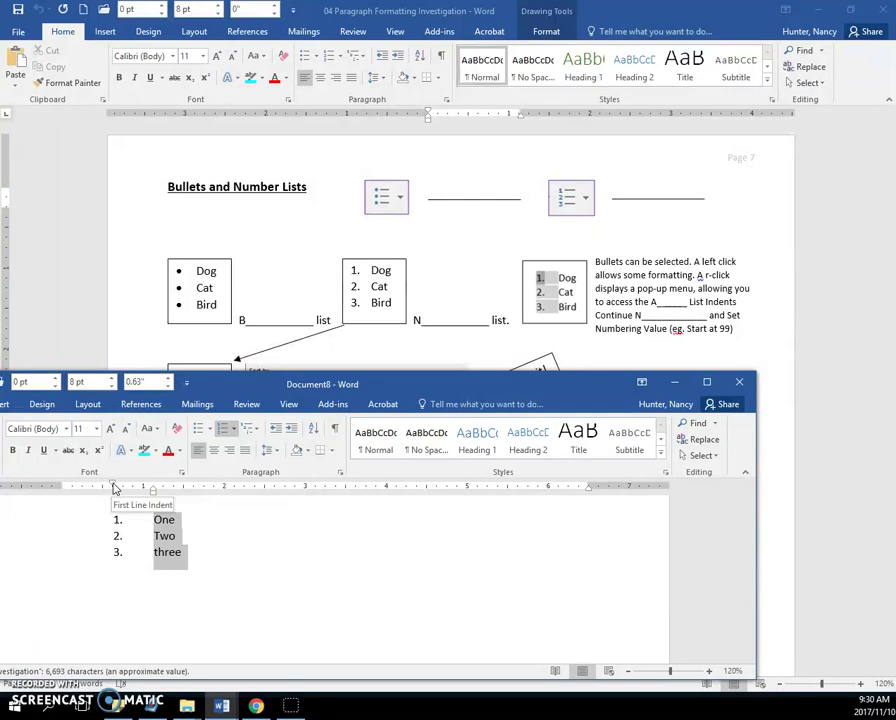
- Set the selected list's first-line indent to 0.5" on the ruler and move its text to about 0.8"
mouse_move(113, 485)
mouse_down()
mouse_move(84, 483)
mouse_move(120, 487)
mouse_move(104, 486)
mouse_up()
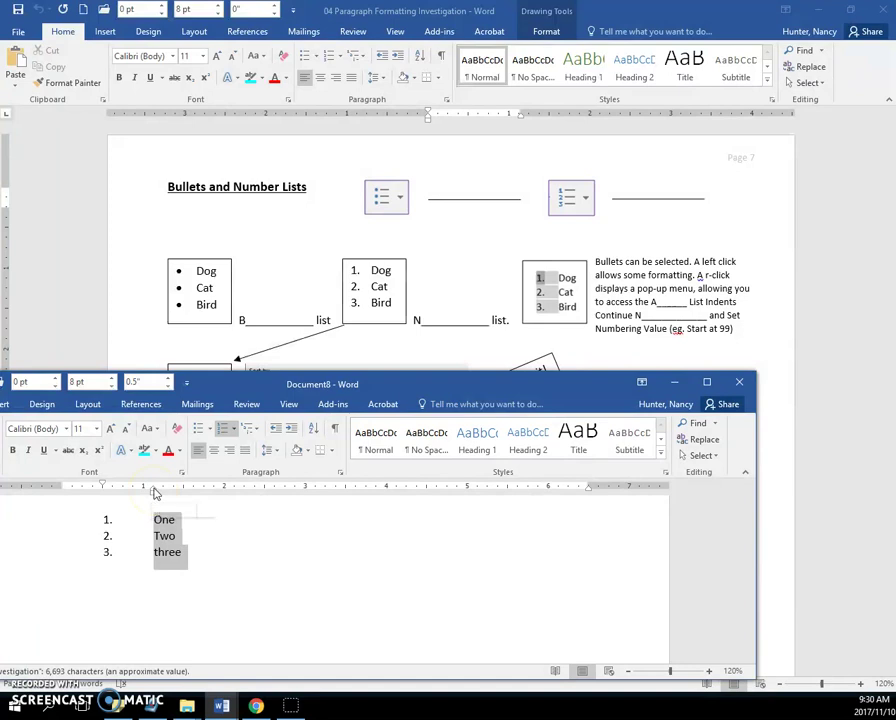
drag(154, 488, 127, 487)
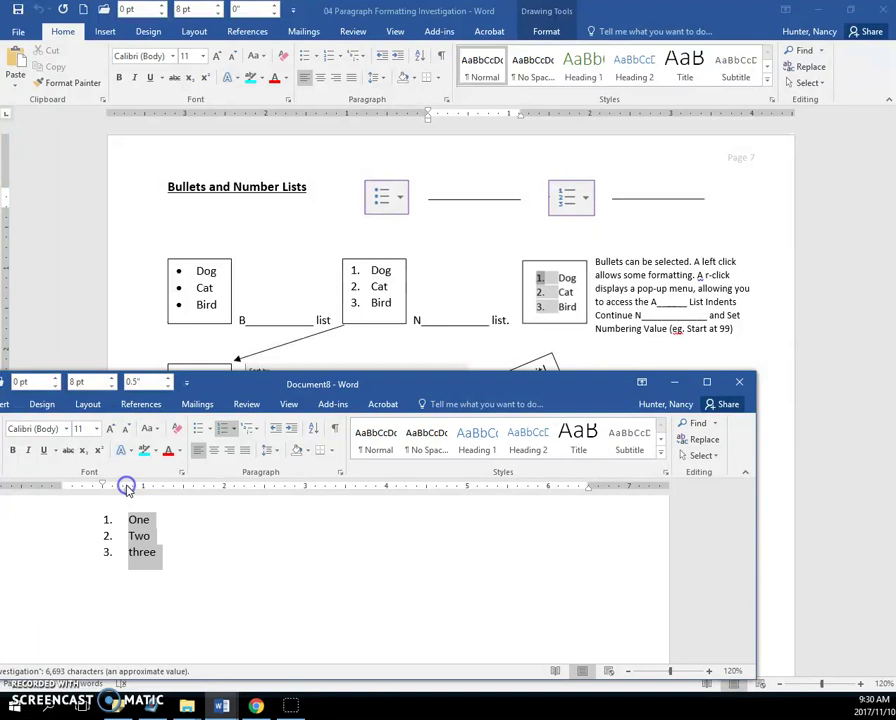
click(168, 550)
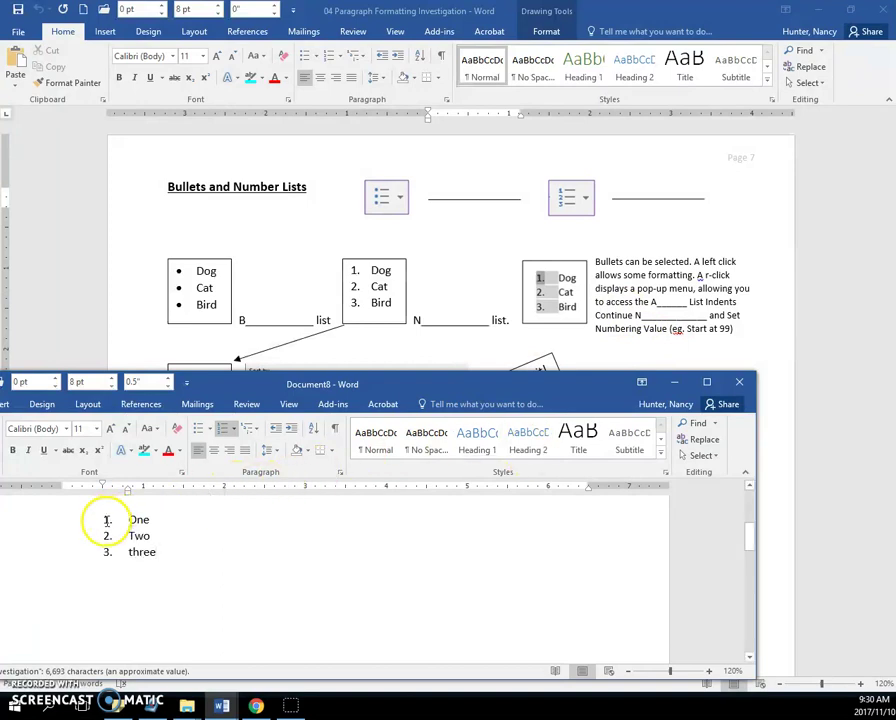
- Color only the numbered list's numerals red and view the Set Numbering Value options without changing them
click(107, 519)
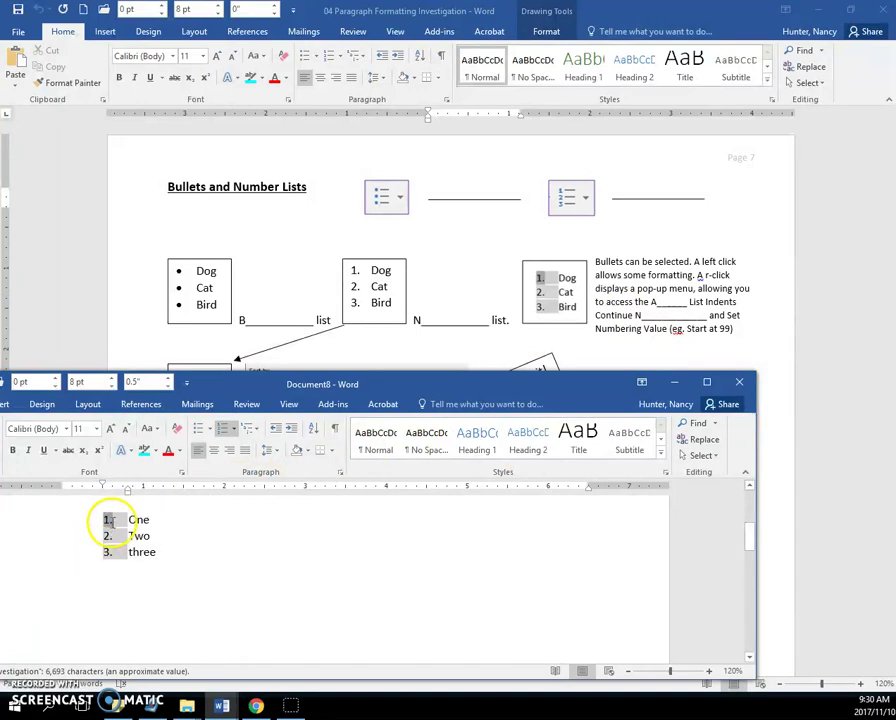
click(168, 451)
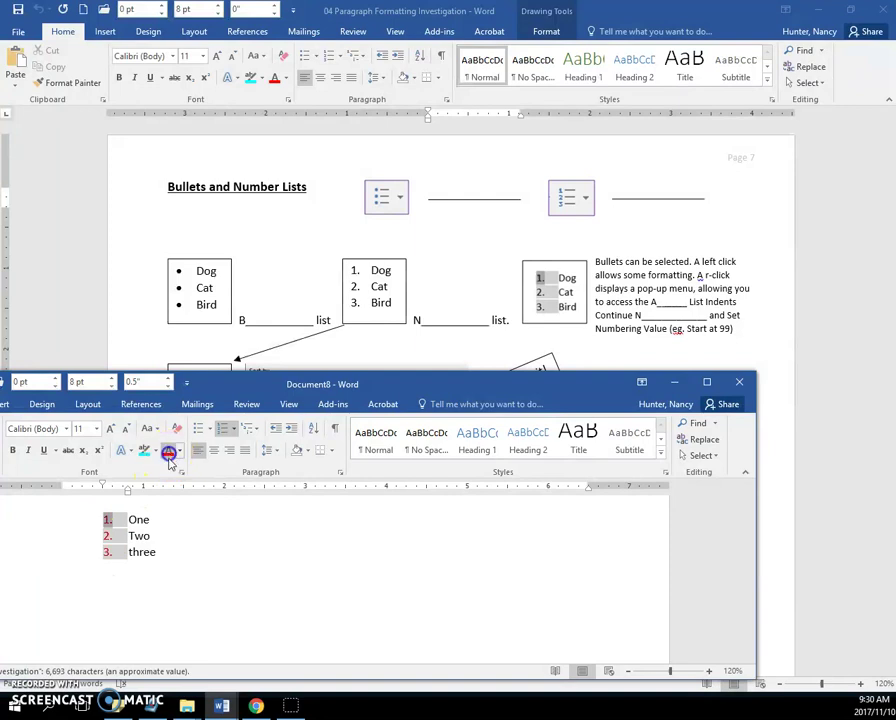
right_click(106, 520)
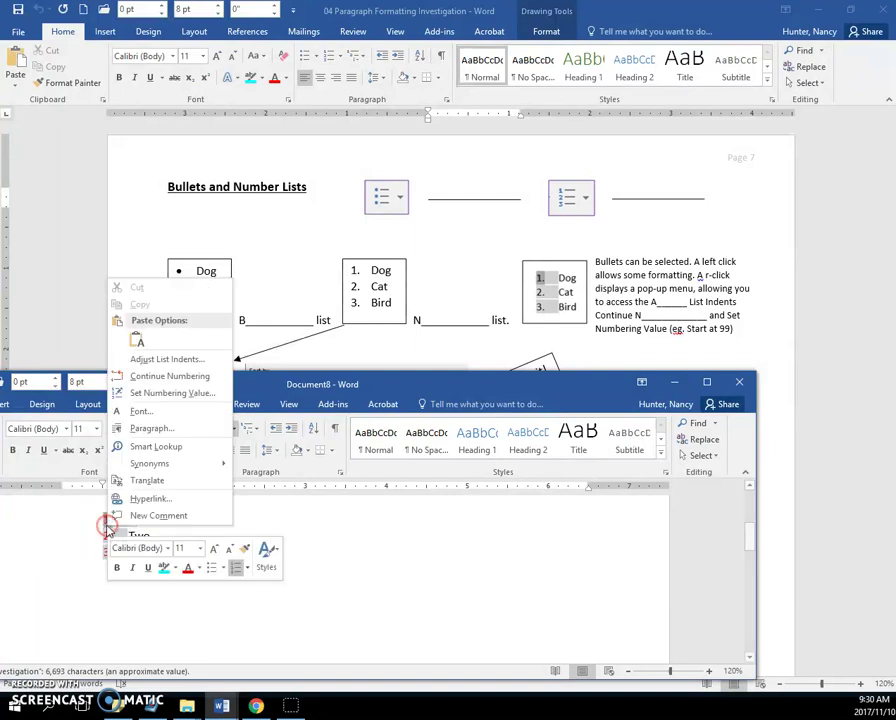
click(176, 393)
drag(362, 517, 256, 463)
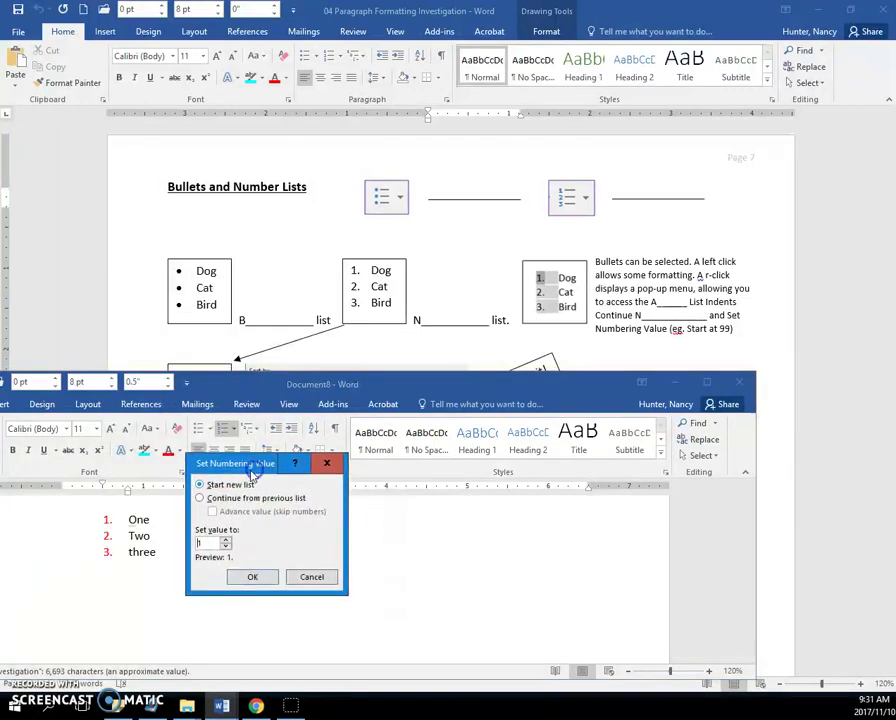
click(314, 577)
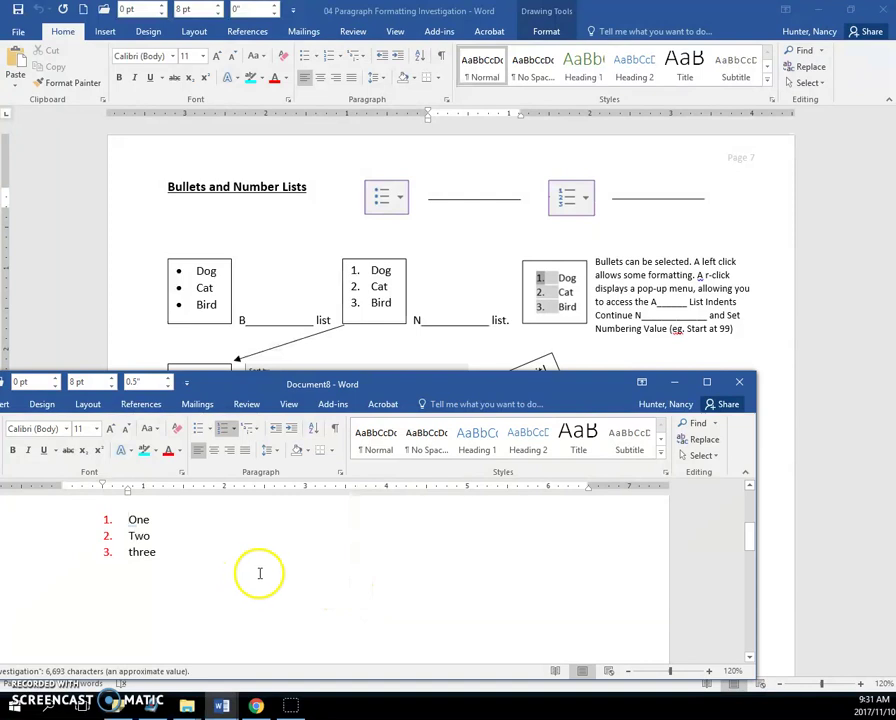
- Examine the sorted numbered list example with Bird, Cat and Dog in the 04 Paragraph Formatting Investigation worksheet
click(622, 282)
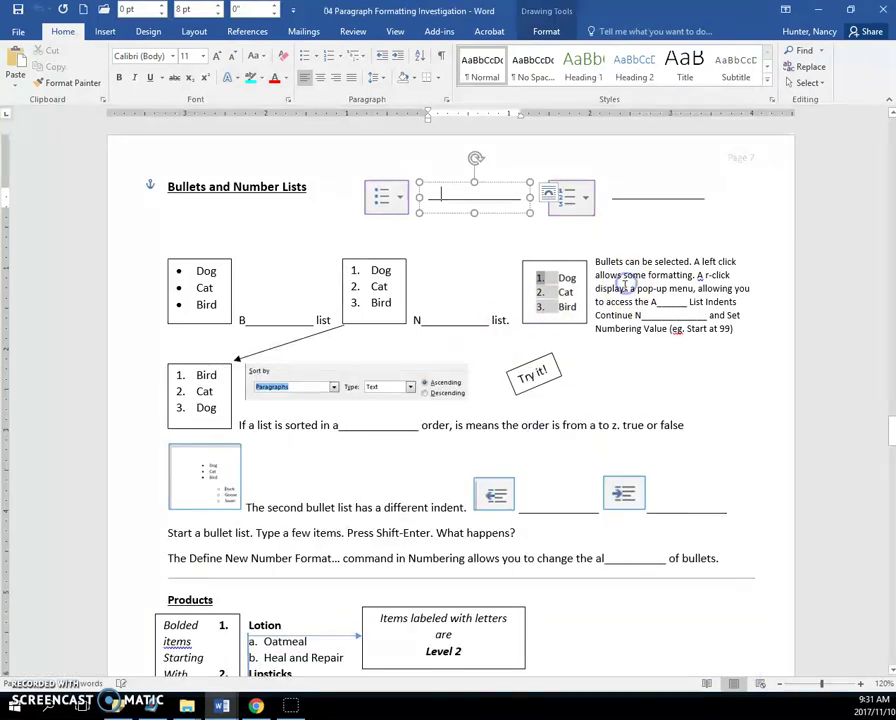
scroll(622, 290, down, 5)
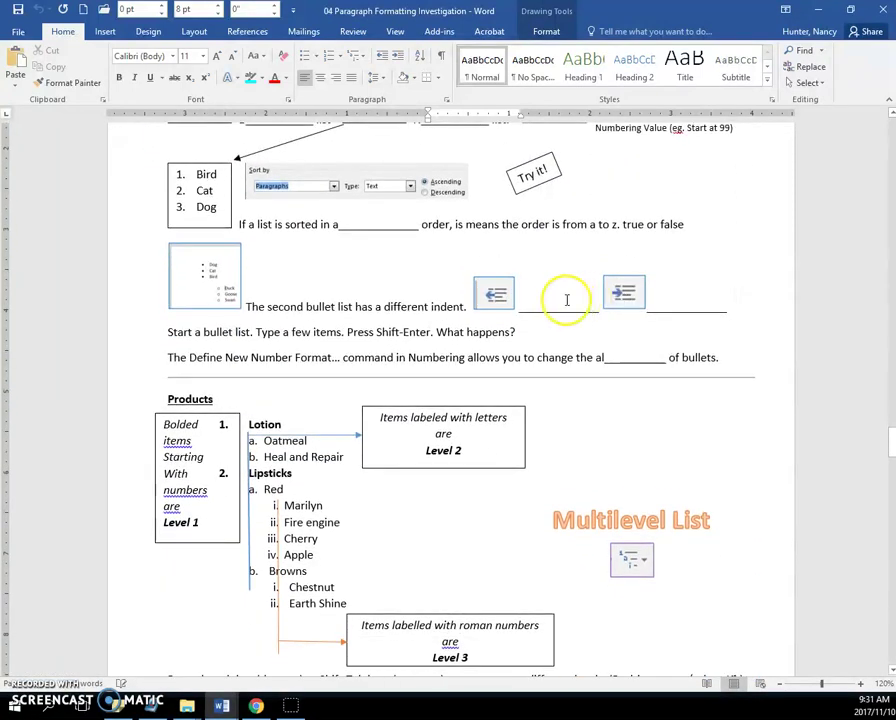
scroll(370, 290, up, 2)
scroll(379, 290, up, 1)
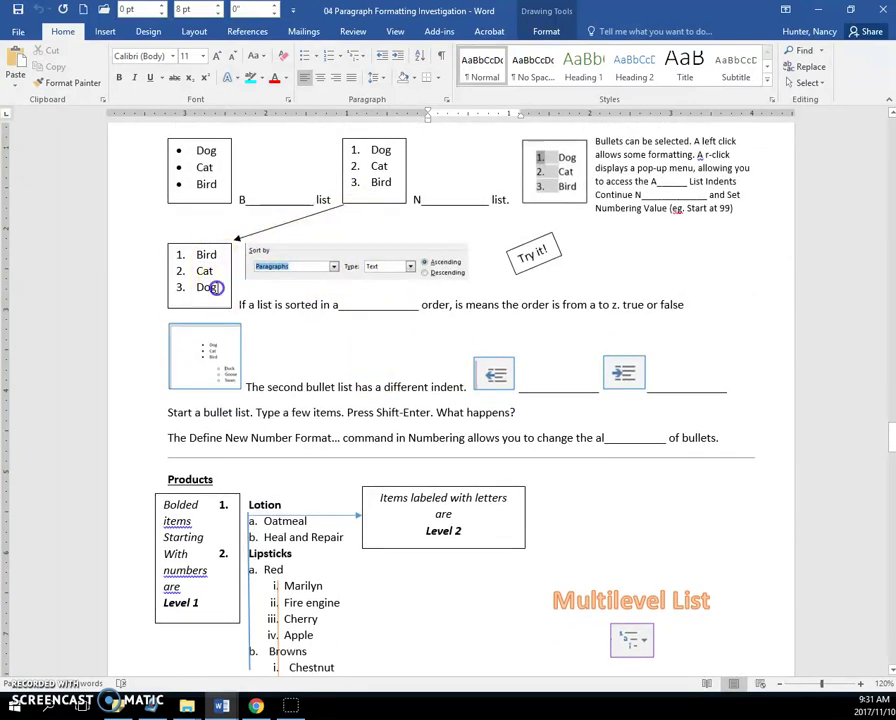
drag(224, 288, 182, 252)
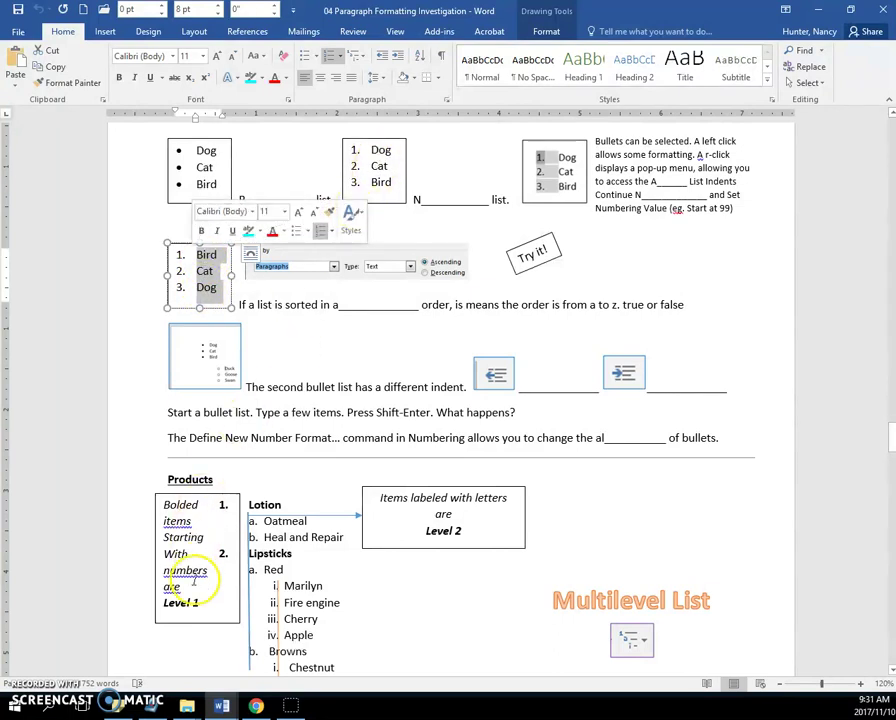
- In Document8, sort the bulleted list of Dog, Cat, Bird and Alligator by paragraph text in ascending order
click(222, 705)
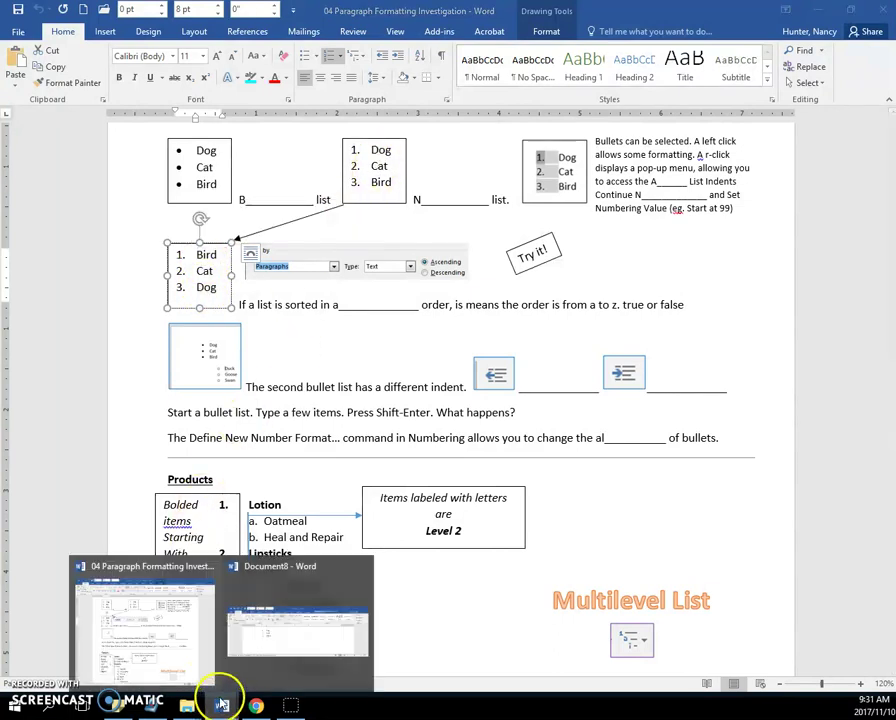
click(276, 634)
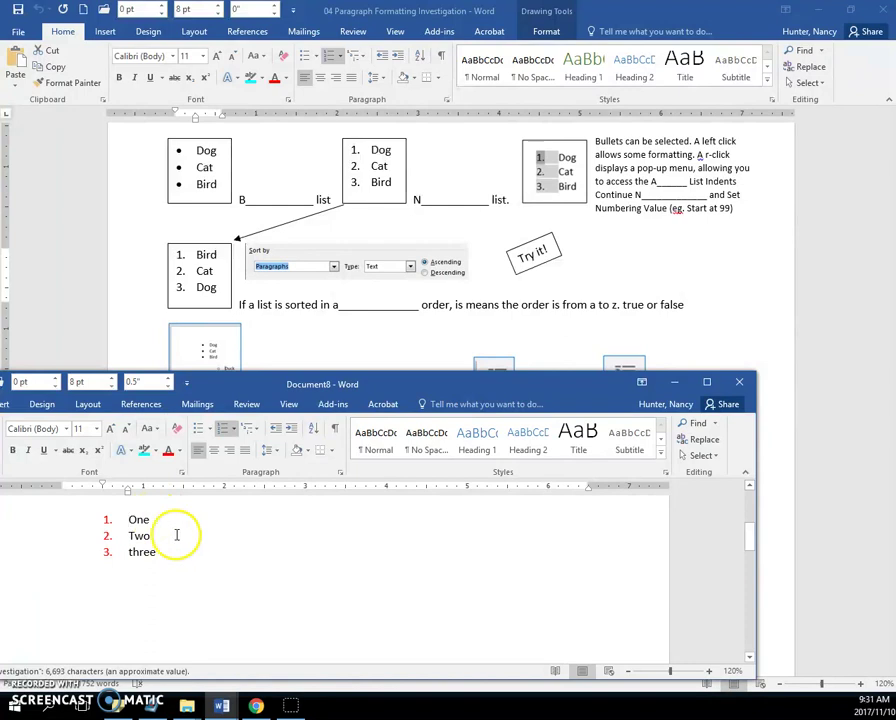
text(Dog Cat Bird Alligator)
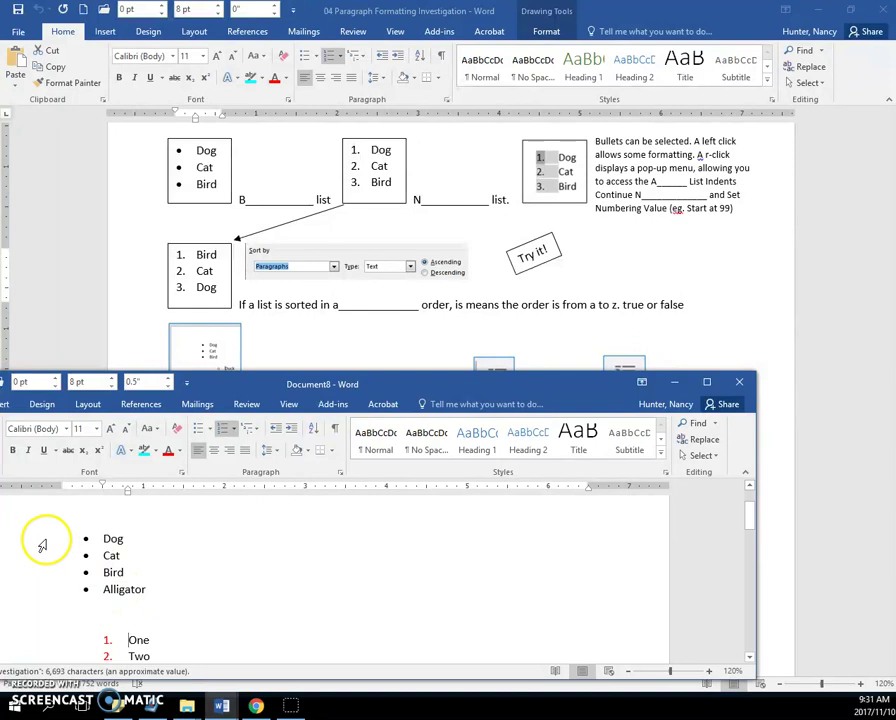
drag(50, 542, 44, 592)
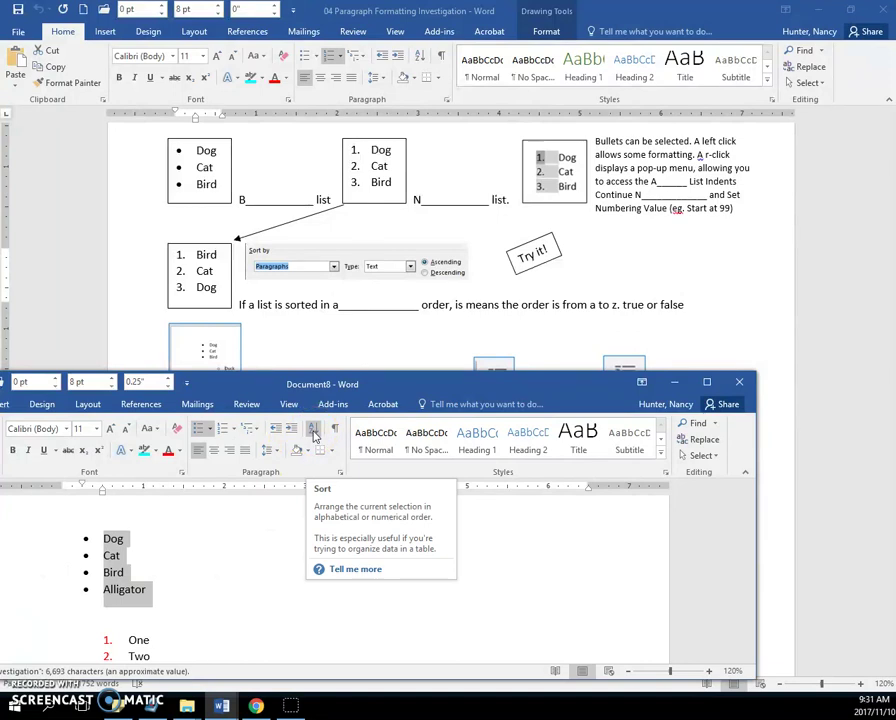
click(314, 428)
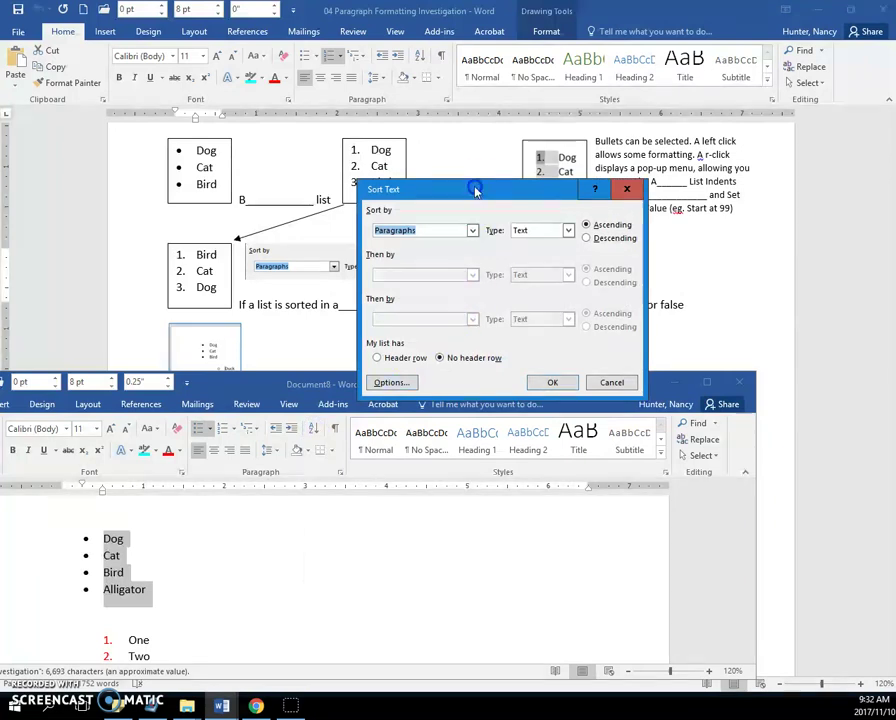
drag(475, 189, 306, 443)
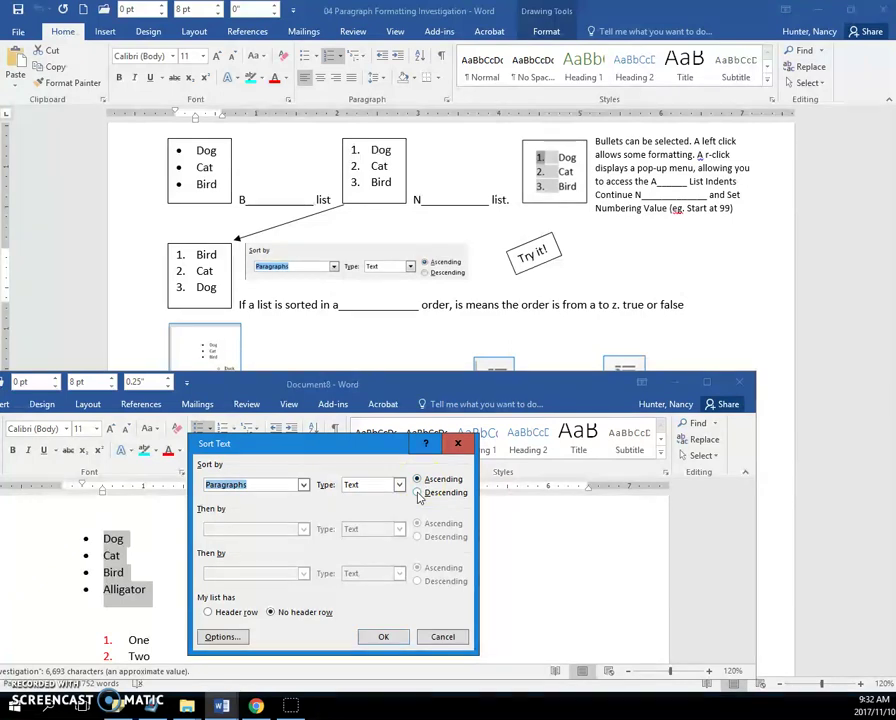
click(382, 637)
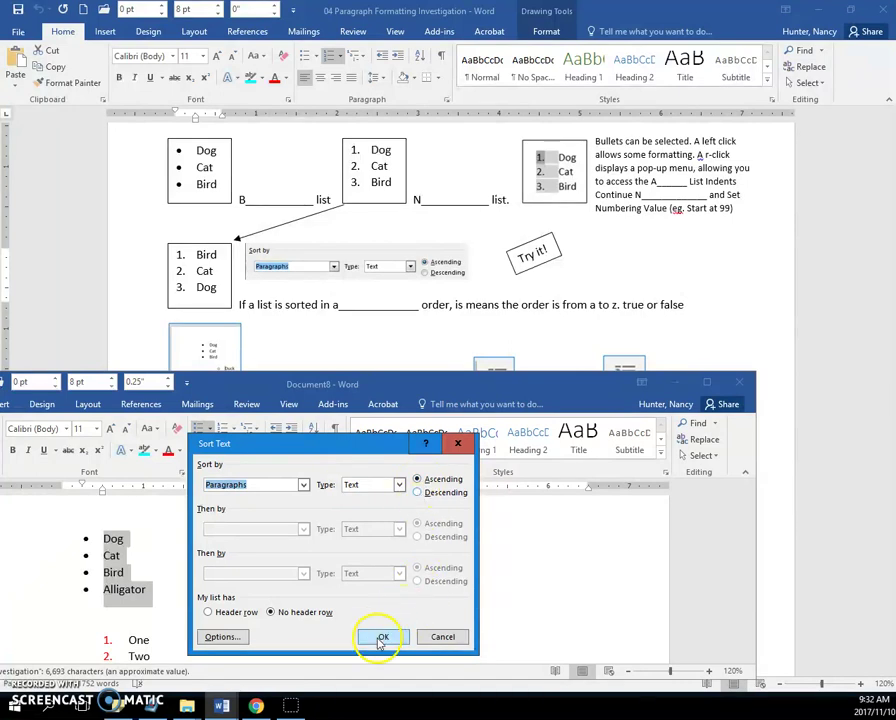
click(150, 570)
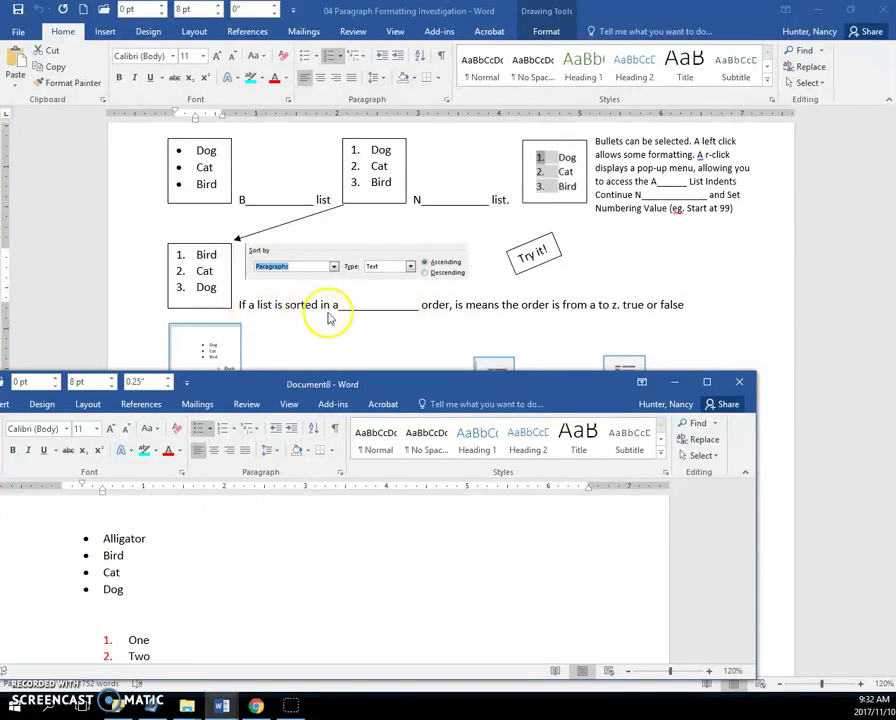
- Read the worksheet's sort-order question and the following items on list indents, and return to Document8
click(476, 310)
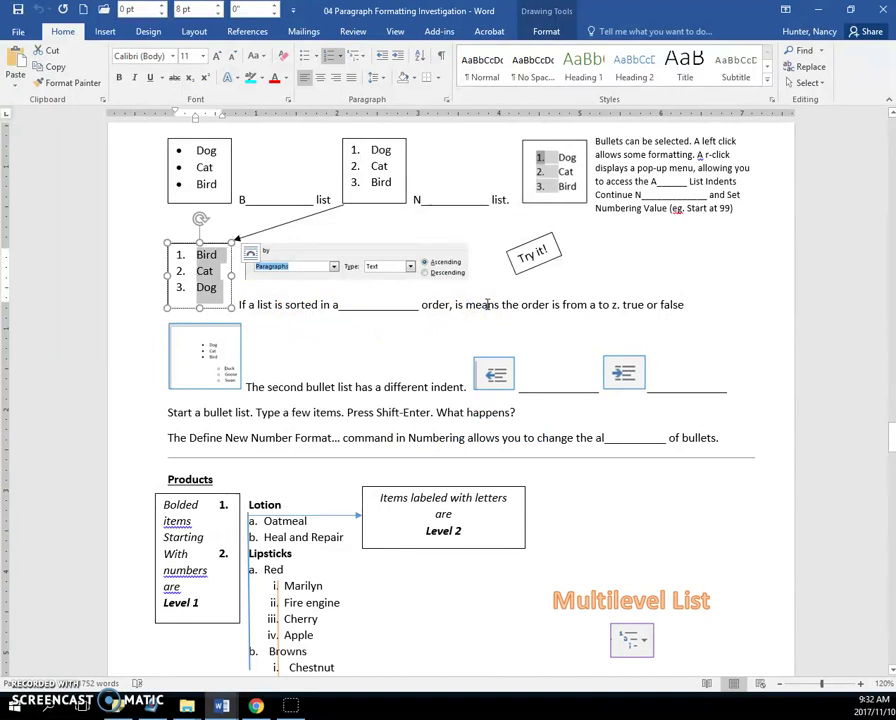
scroll(487, 305, down, 3)
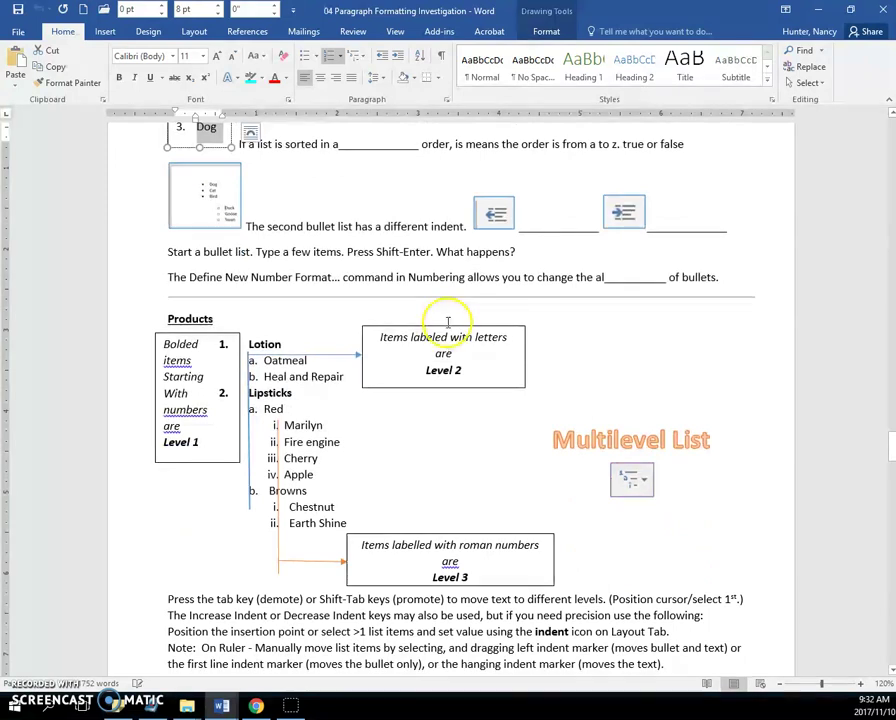
mouse_move(222, 706)
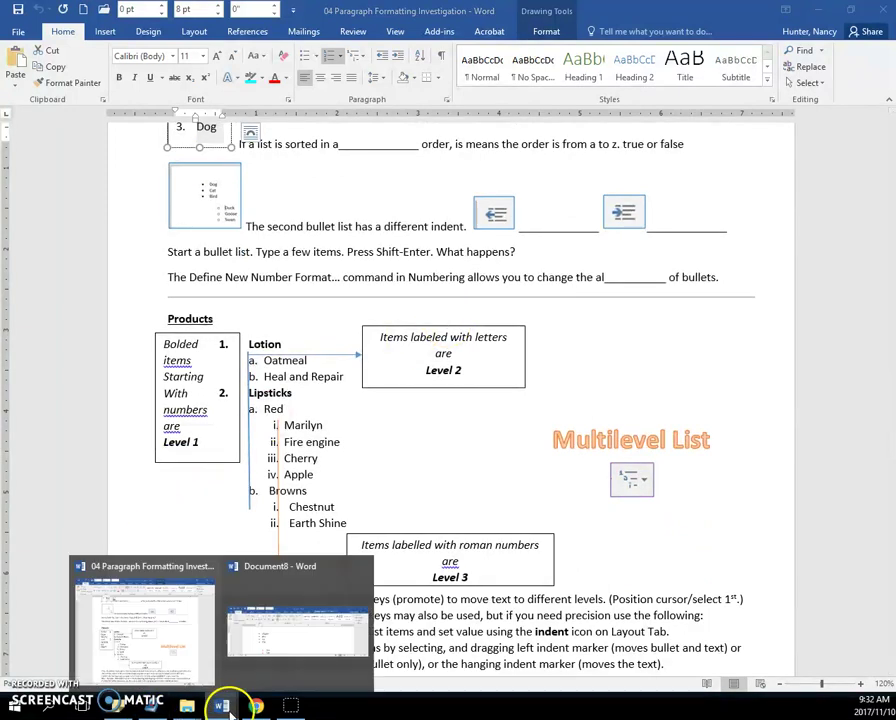
click(288, 652)
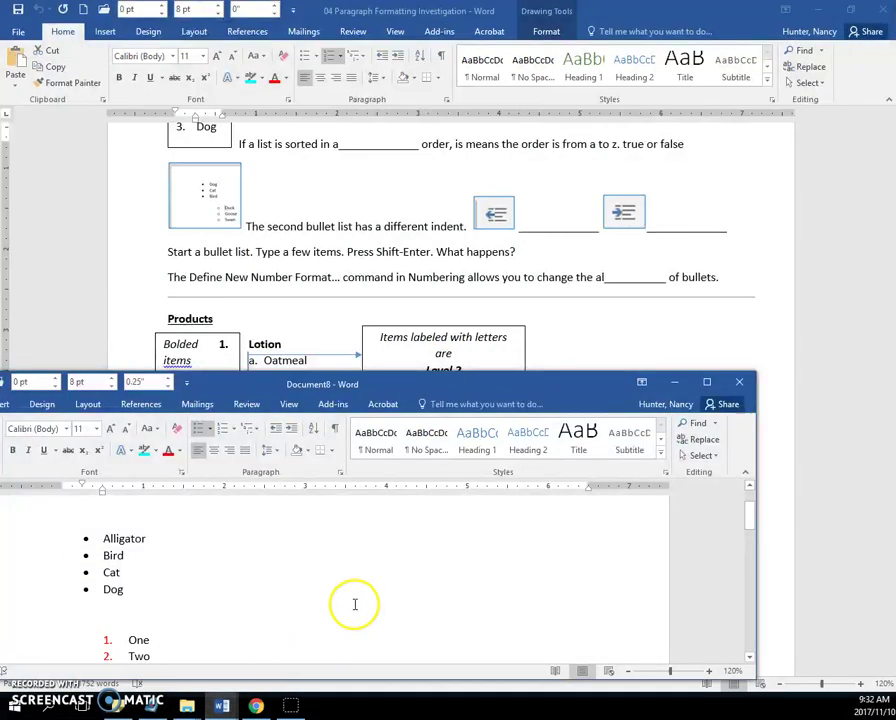
- Read the worksheet's item about the second bullet list's different indent, and return to Document8
click(311, 226)
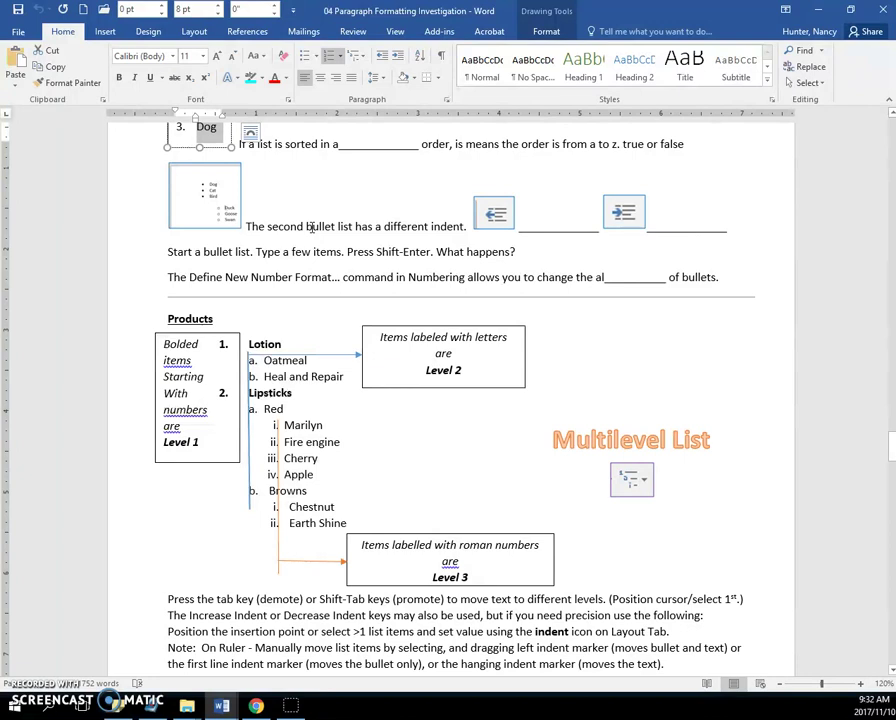
drag(230, 210, 300, 224)
click(318, 226)
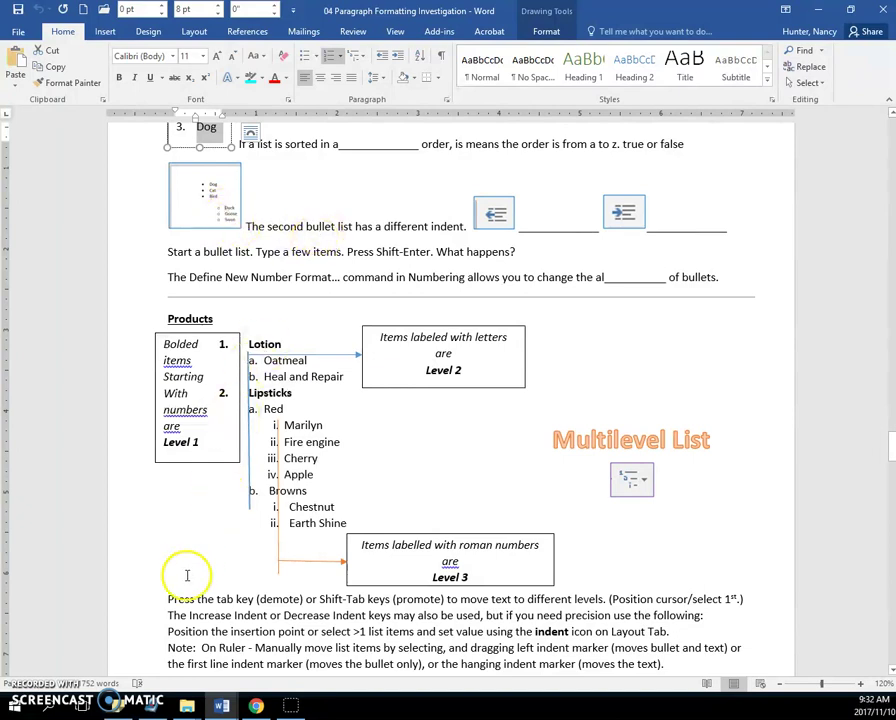
click(218, 705)
click(285, 652)
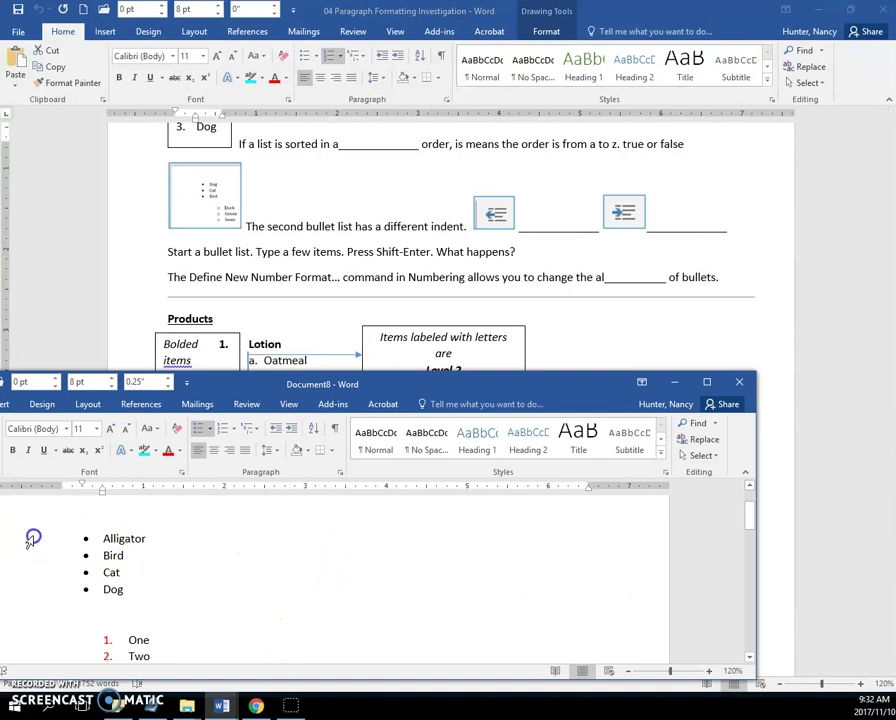
- Increase the left indent of the bulleted list from Alligator to Dog to 1 inch
drag(28, 538, 34, 592)
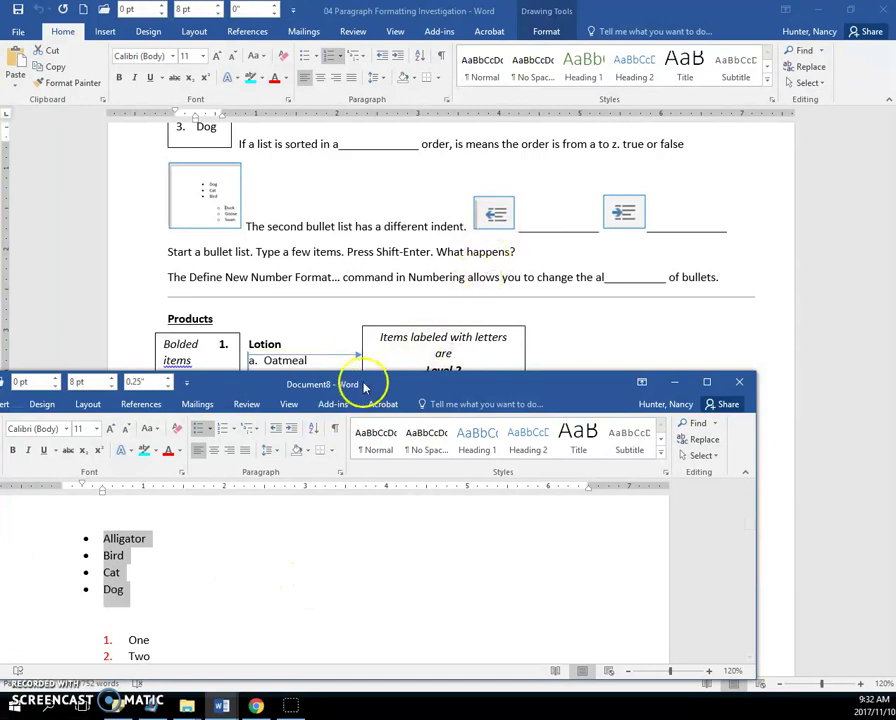
drag(375, 384, 472, 262)
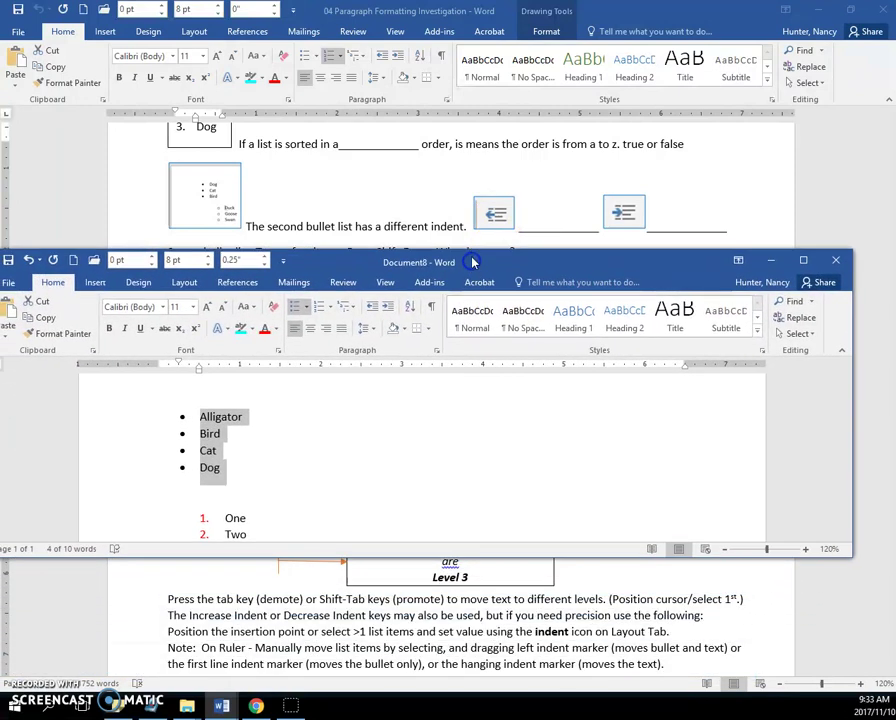
click(495, 213)
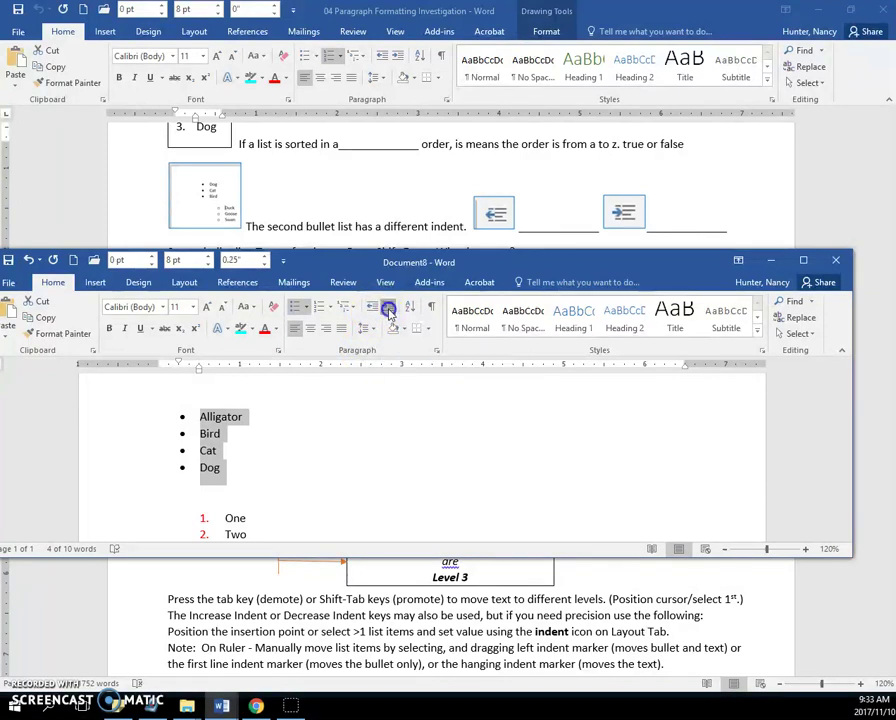
click(389, 313)
click(389, 313)
click(389, 313)
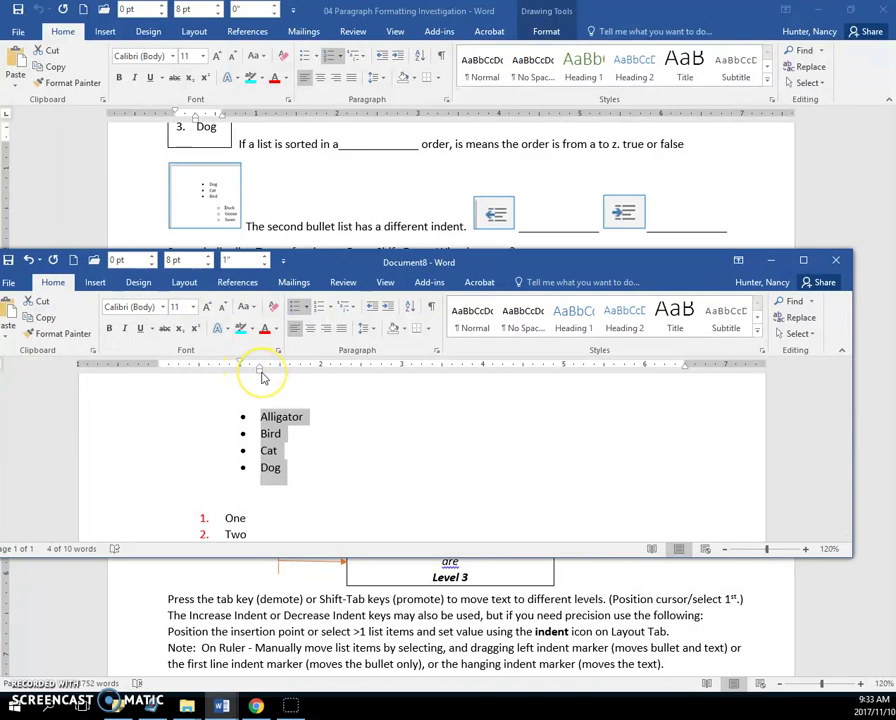
drag(260, 374, 262, 376)
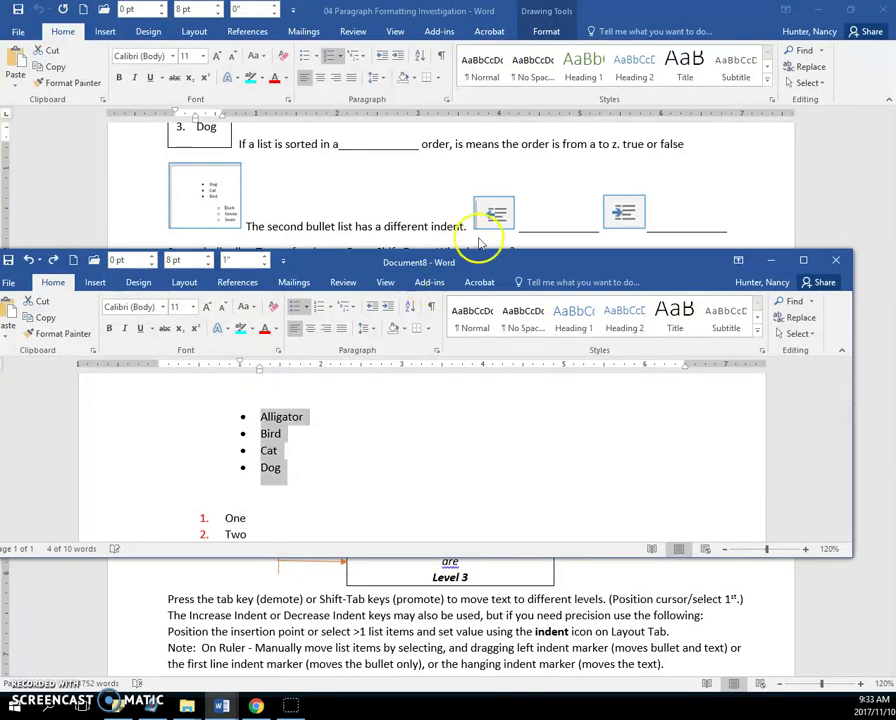
- Decrease the bulleted list's indent to 0.5 inch, and increase it again to 0.75 inch
click(375, 310)
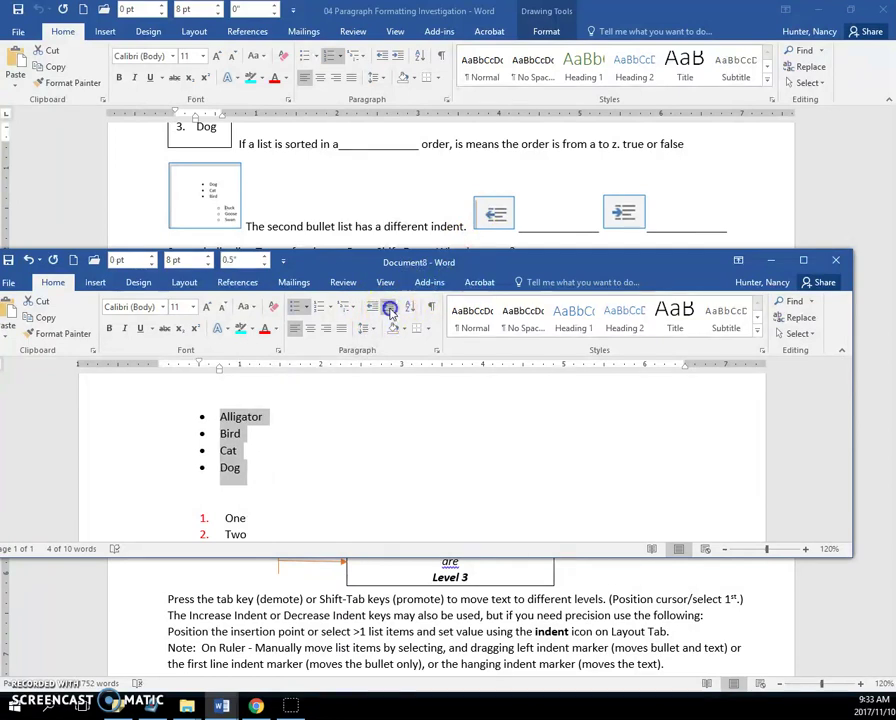
click(388, 311)
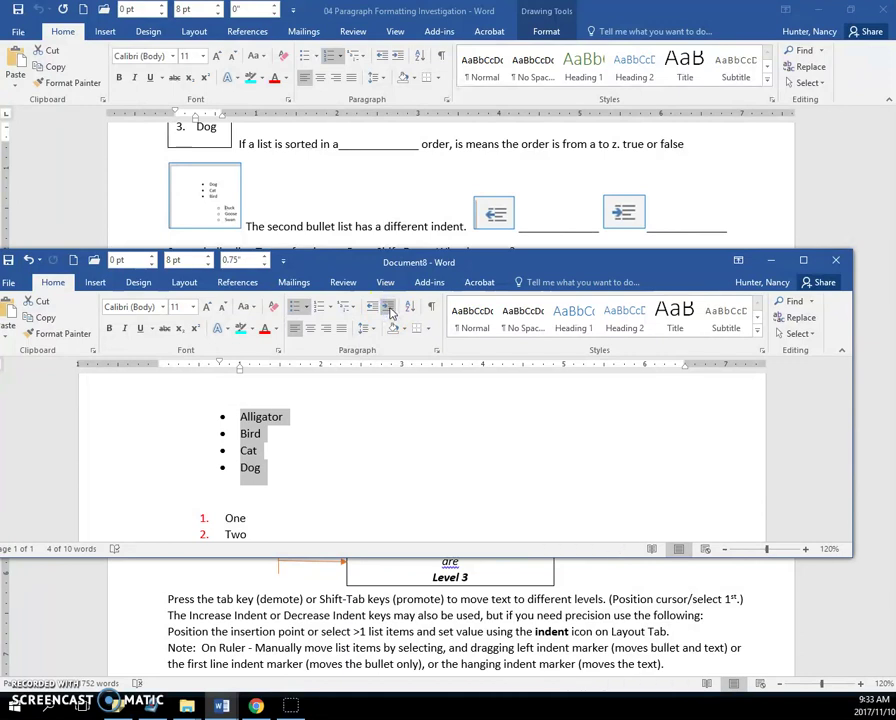
- Insert a line break after Dog in the bulleted list and enter the line "but without a bullet"
drag(362, 266, 363, 306)
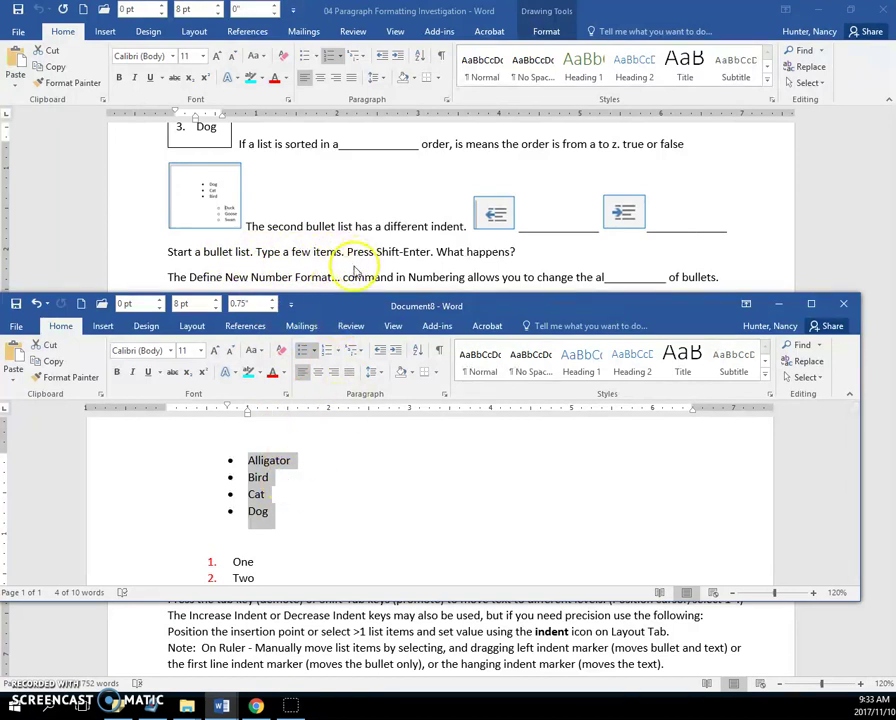
click(268, 514)
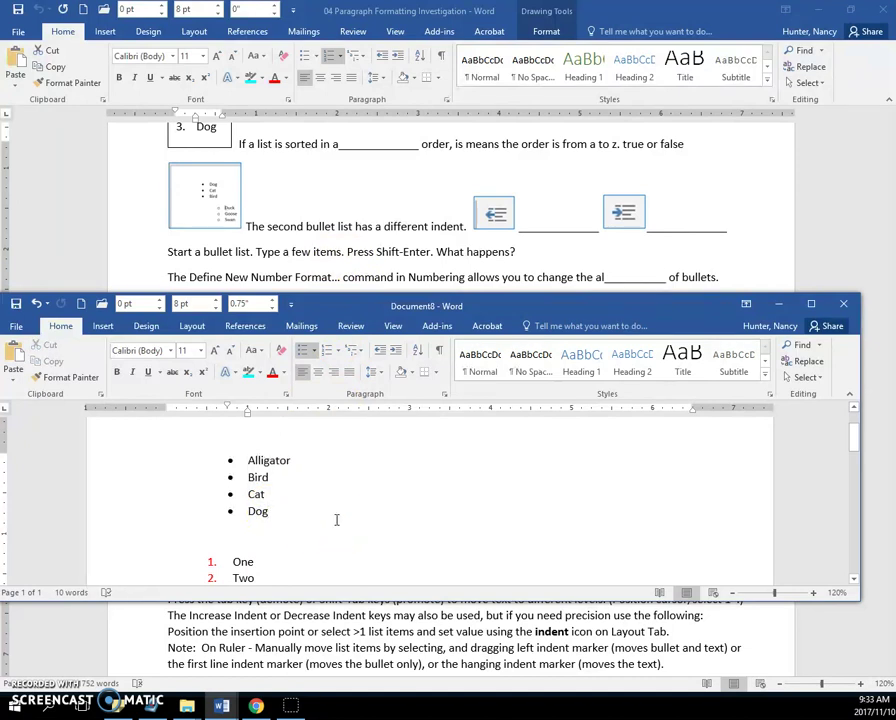
key(shift+Return)
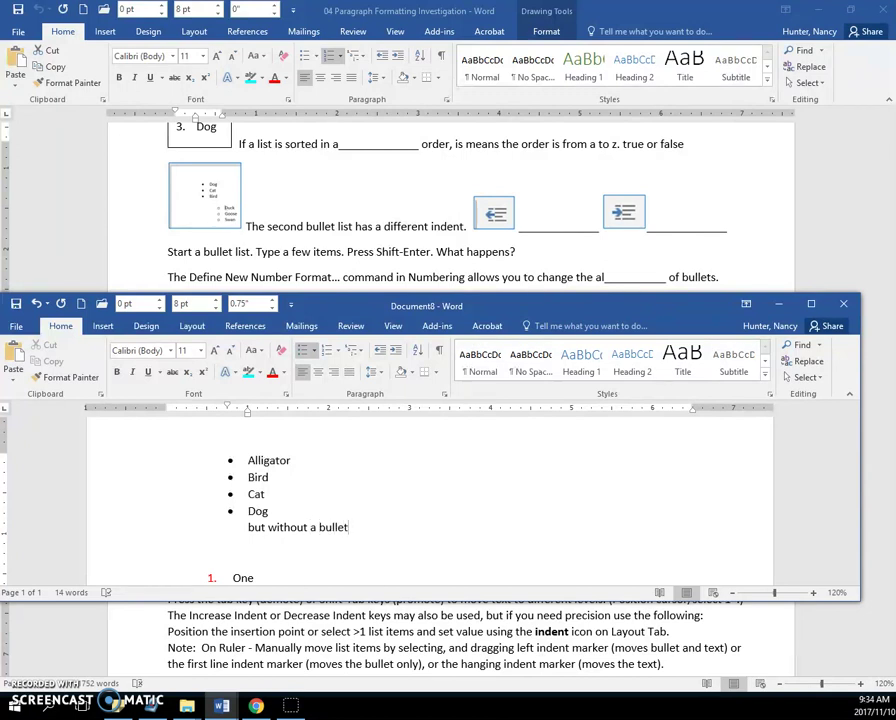
- Replace the unbulleted line under Dog with "big dogs", add a second unbulleted line "little dogs", and start a new bullet
key(BackSpace)
key(BackSpace)
key(BackSpace)
key(BackSpace)
key(BackSpace)
key(BackSpace)
key(BackSpace)
key(BackSpace)
key(BackSpace)
key(BackSpace)
key(BackSpace)
key(BackSpace)
key(BackSpace)
key(BackSpace)
key(BackSpace)
key(BackSpace)
key(BackSpace)
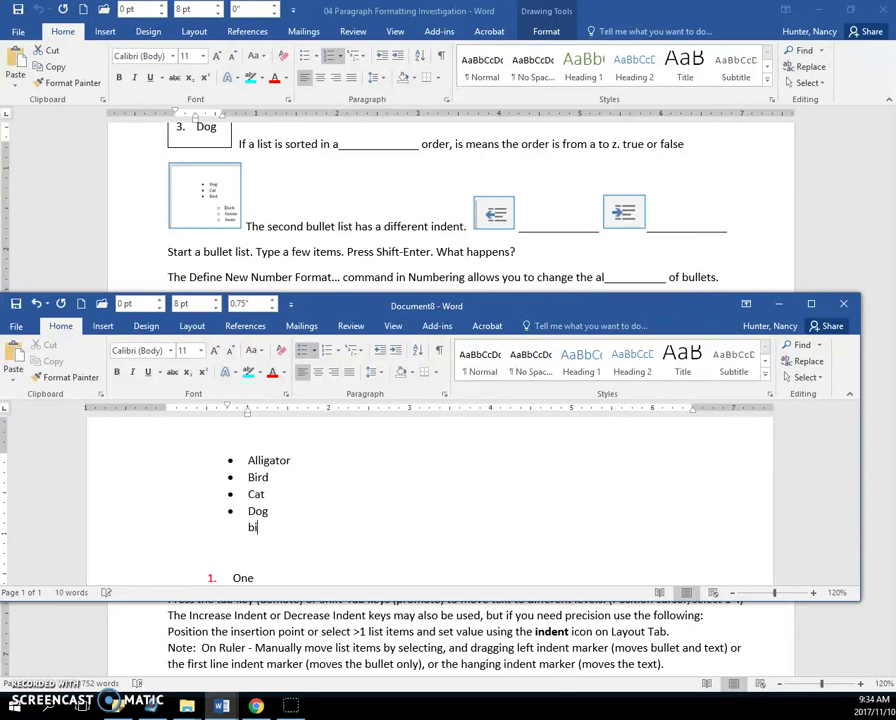
text(gs)
key(Return)
key(BackSpace)
key(BackSpace)
key(BackSpace)
key(shift+Return)
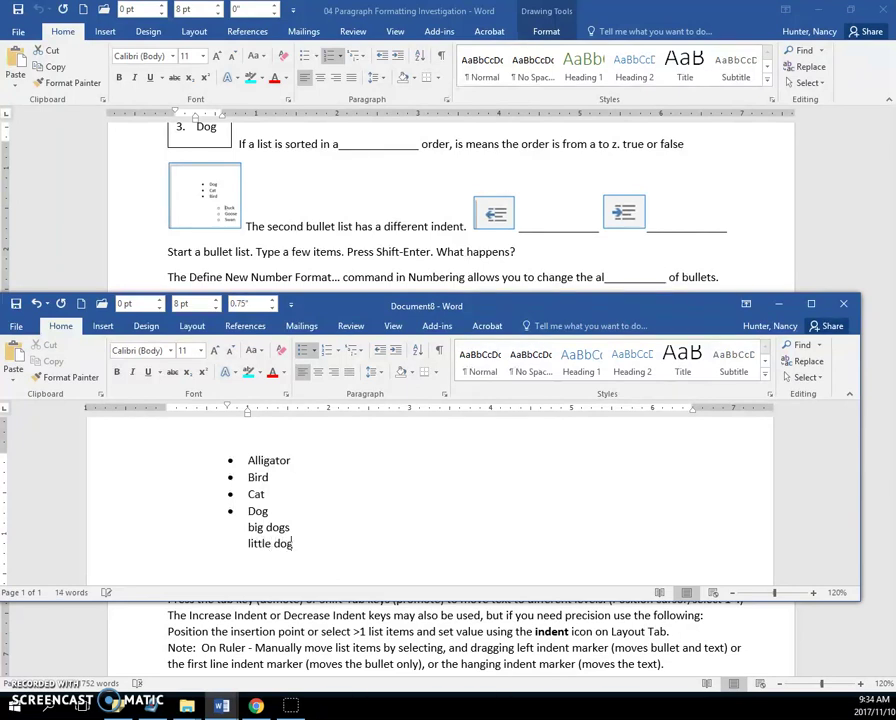
key(Return)
- Read the worksheet's item on the Define New Number Format command, and return to Document8
click(288, 277)
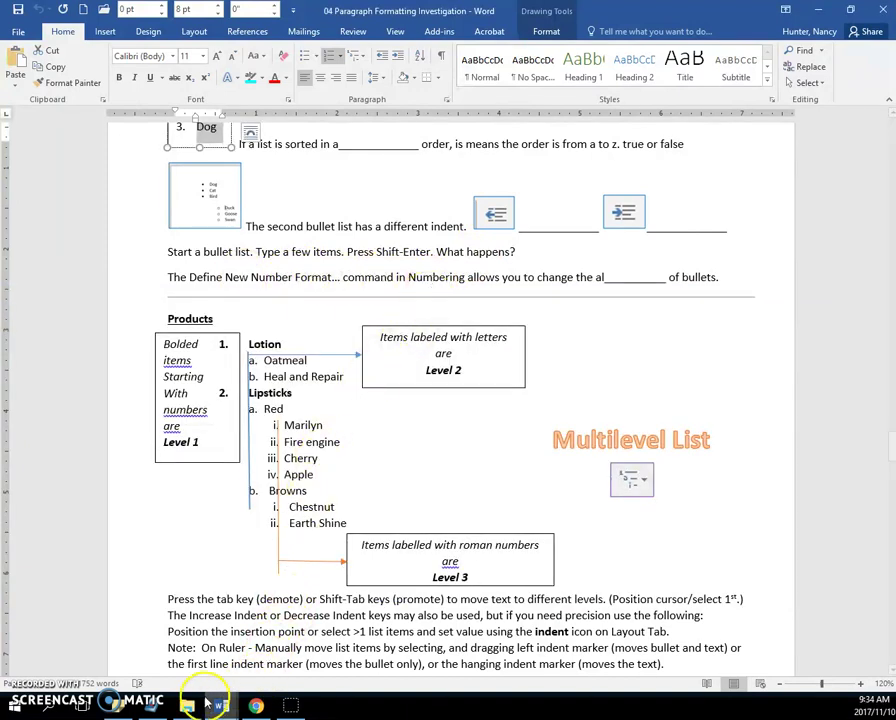
mouse_move(223, 704)
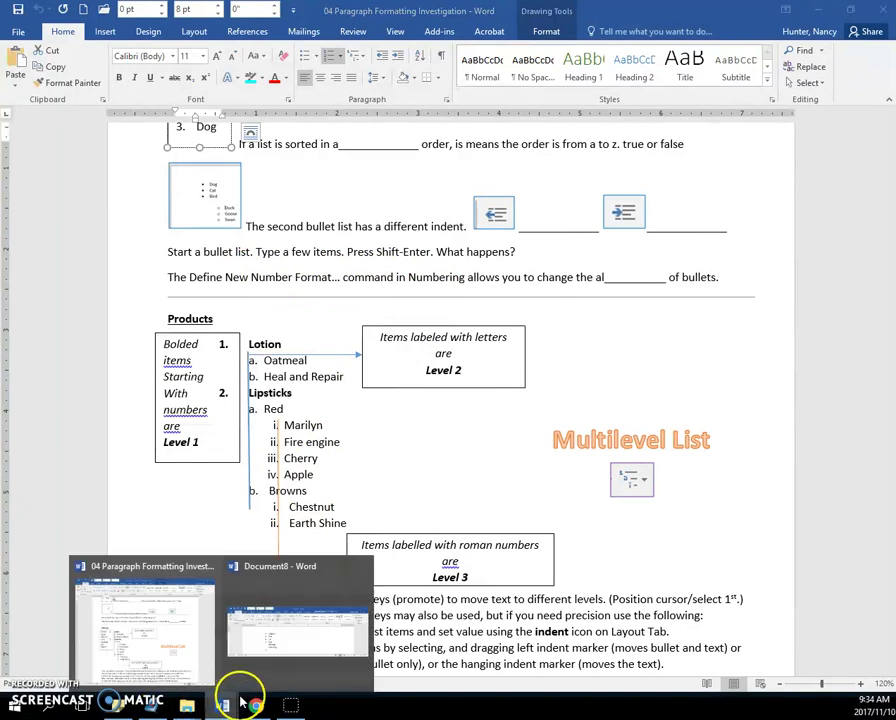
click(283, 650)
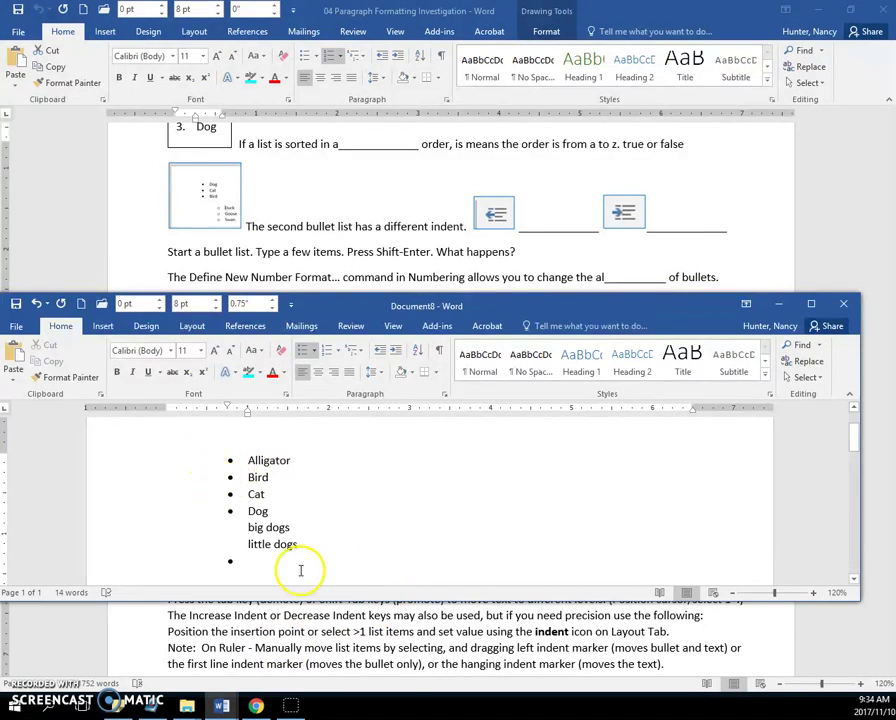
- Delete the Dog item with its two unbulleted lines, and remove the empty bullet below Cat
drag(254, 540, 228, 514)
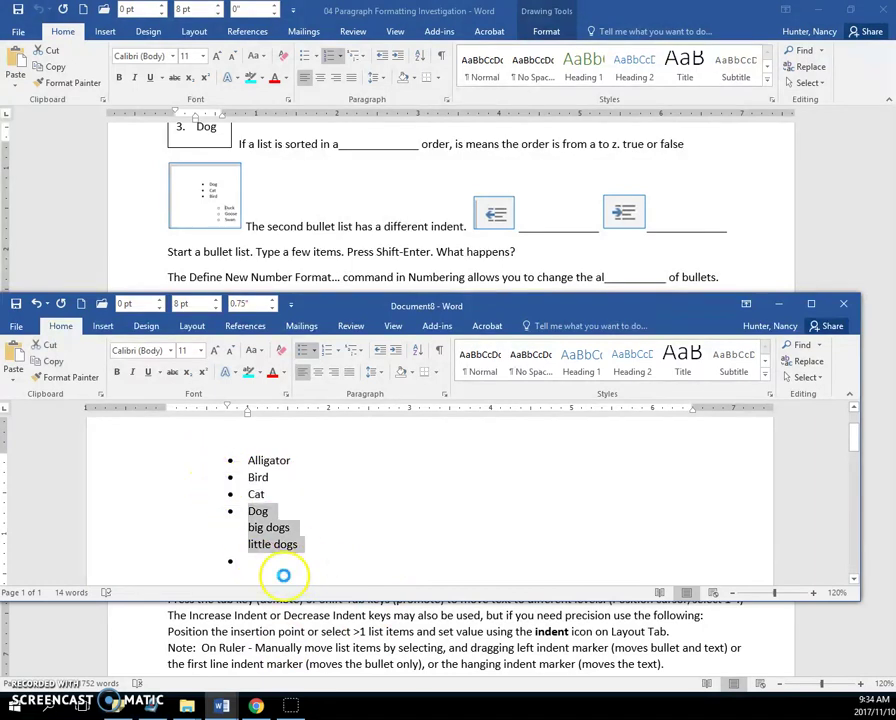
key(Delete)
key(BackSpace)
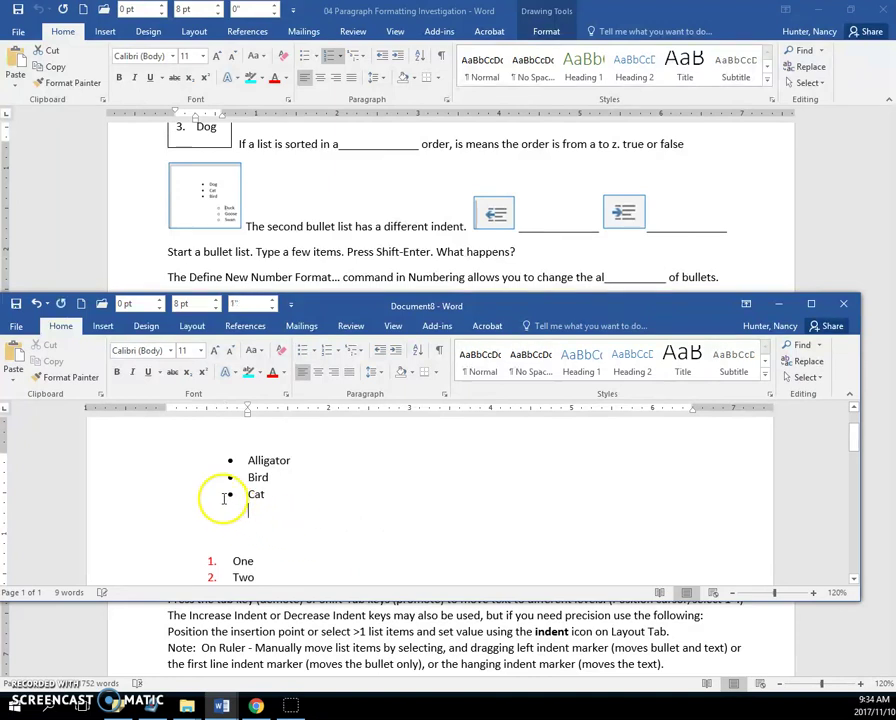
- For the bulleted items Alligator, Bird and Cat, view the Numbering library and its Define New Number Format command without applying anything
drag(124, 468, 124, 488)
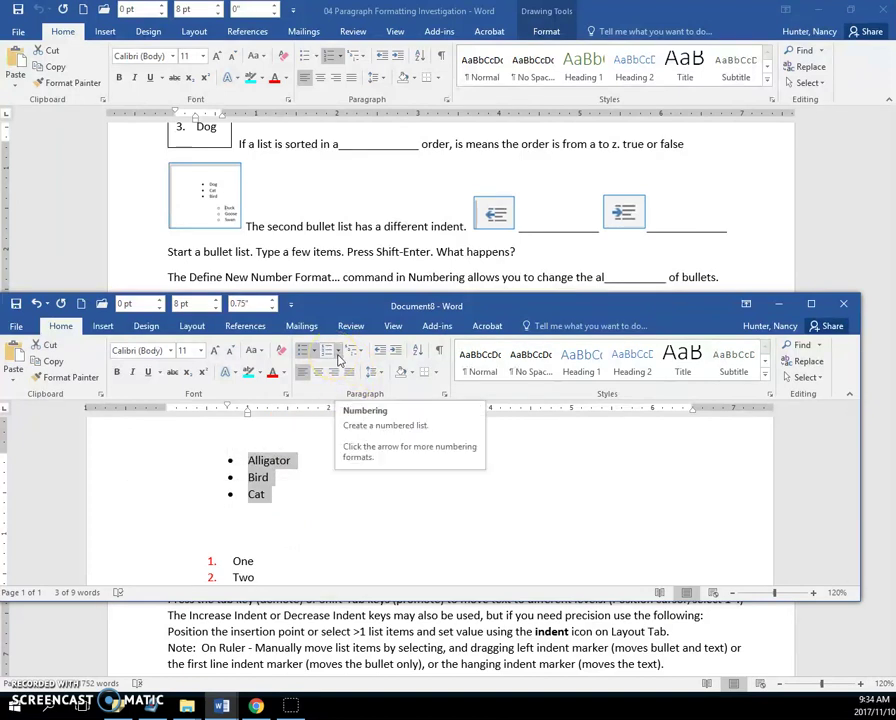
click(339, 360)
click(339, 358)
click(358, 336)
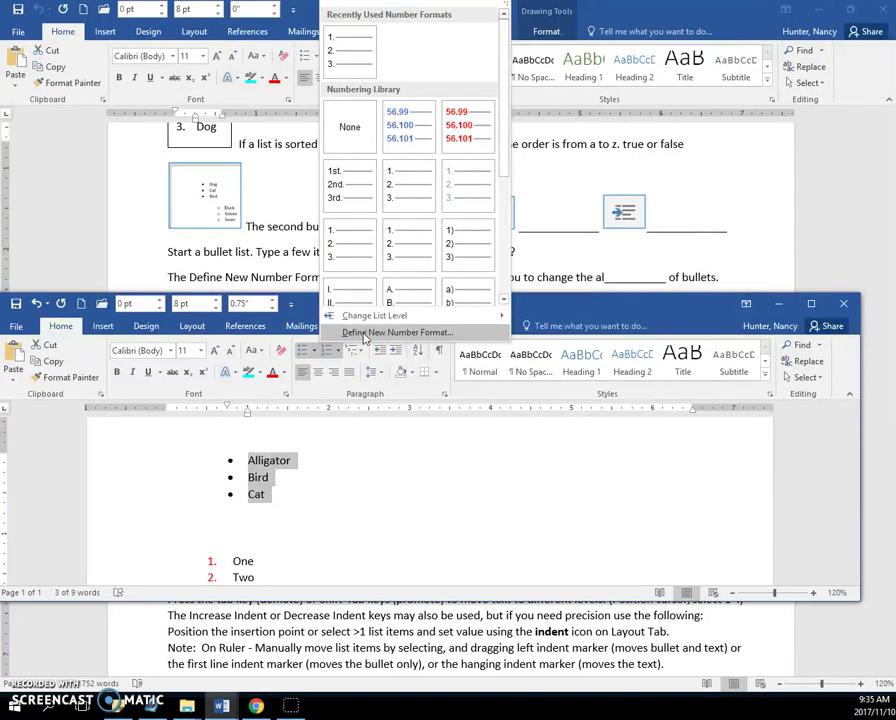
click(314, 490)
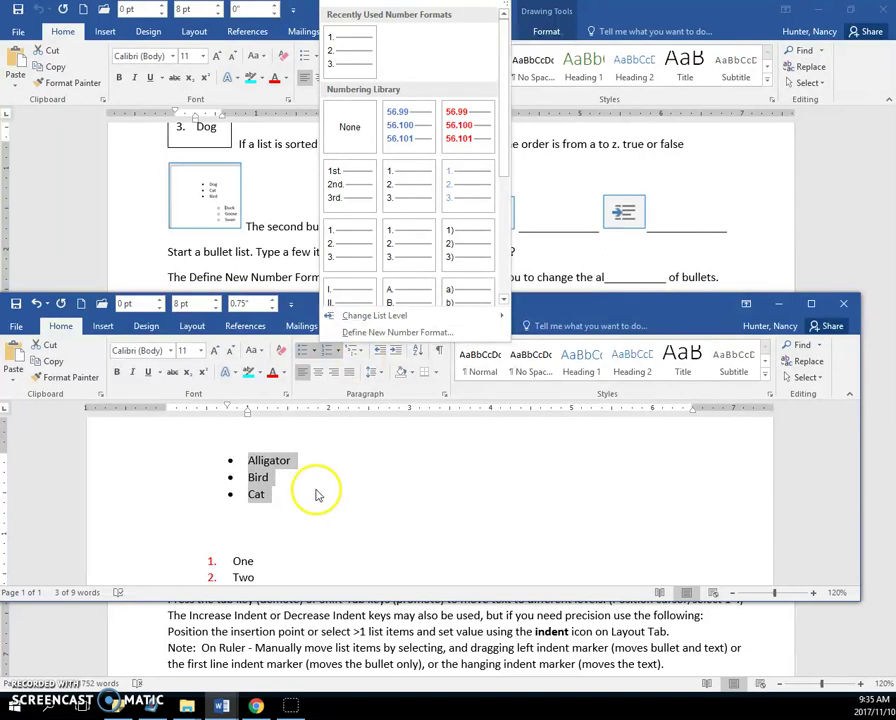
- Extend the red-numbered list after Three with the items 4, Five, Six, Seven, Eigth, Nine, Ten and eleven
scroll(300, 494, down, 2)
click(290, 470)
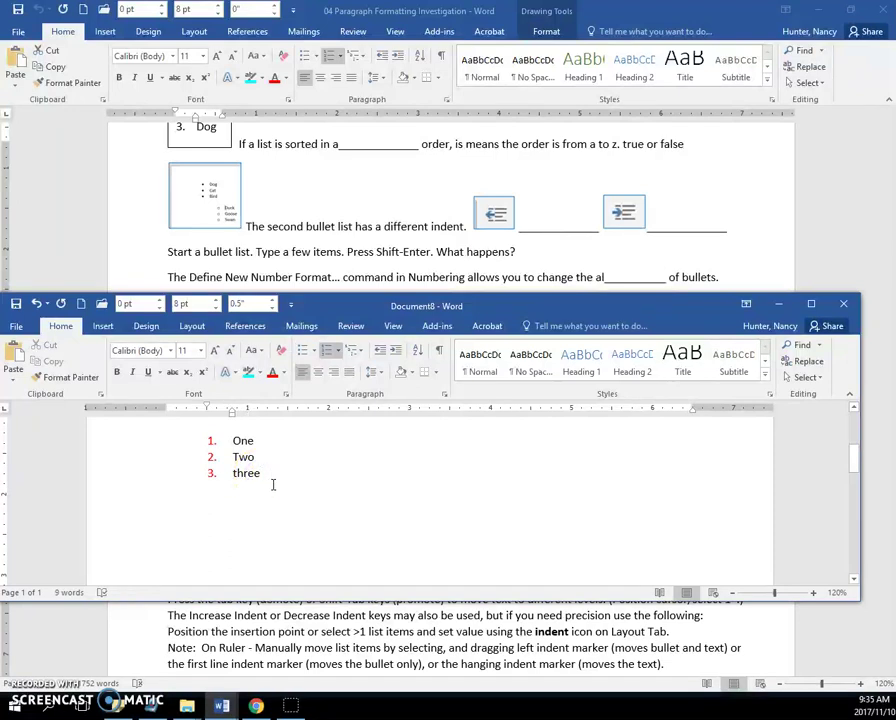
key(Return)
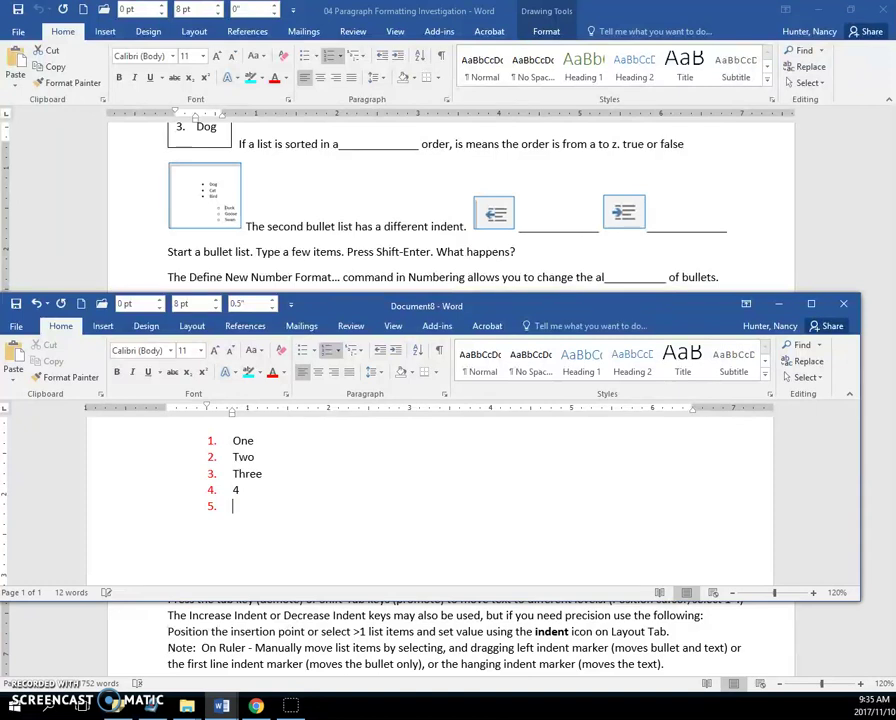
key(Return)
key(Return)
text(seven)
key(Return)
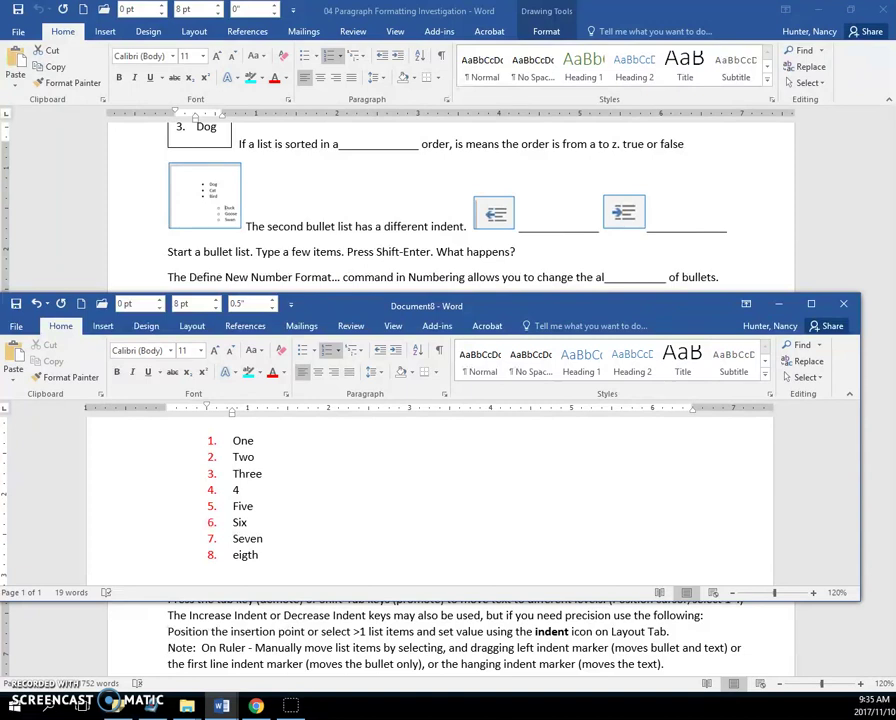
key(Return)
text(nine)
key(Return)
text(ten)
key(Return)
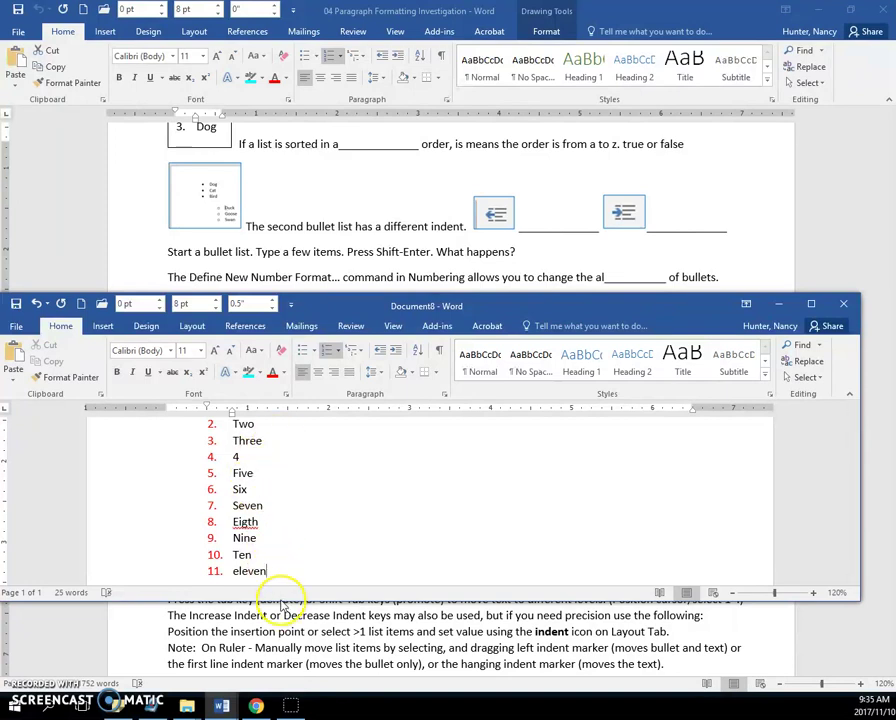
- Enlarge the Document8 window and examine how the numerals 9, 10 and 11 align in the numbered list
drag(281, 600, 282, 626)
scroll(312, 584, up, 1)
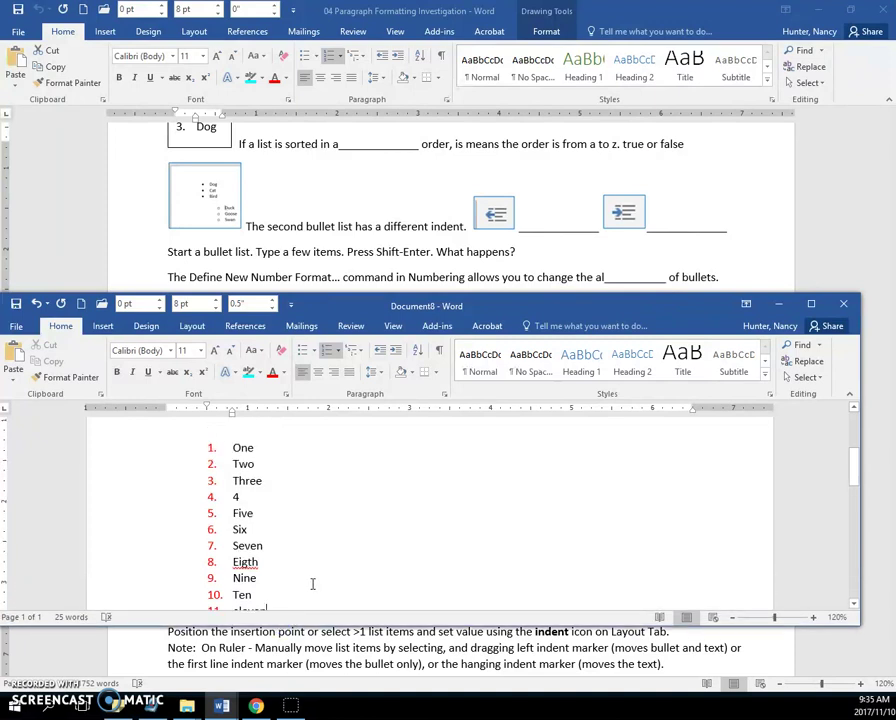
scroll(310, 576, down, 1)
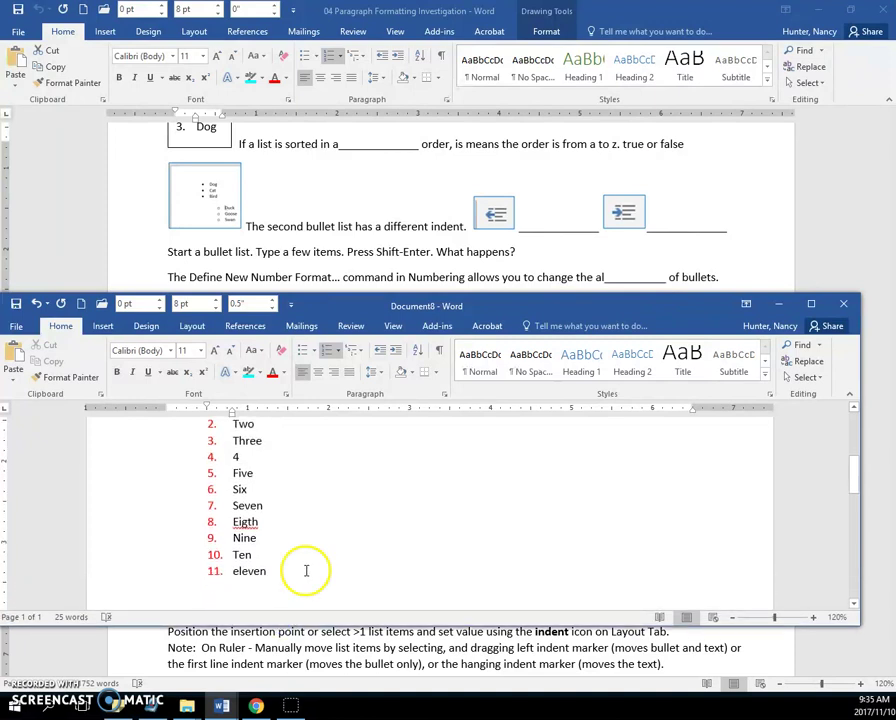
click(214, 538)
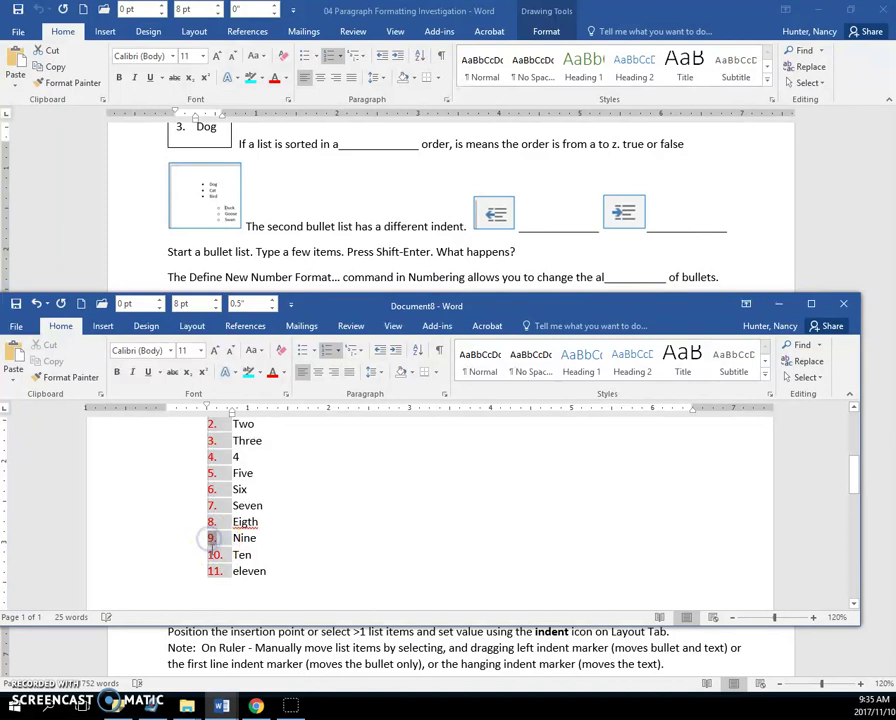
click(224, 550)
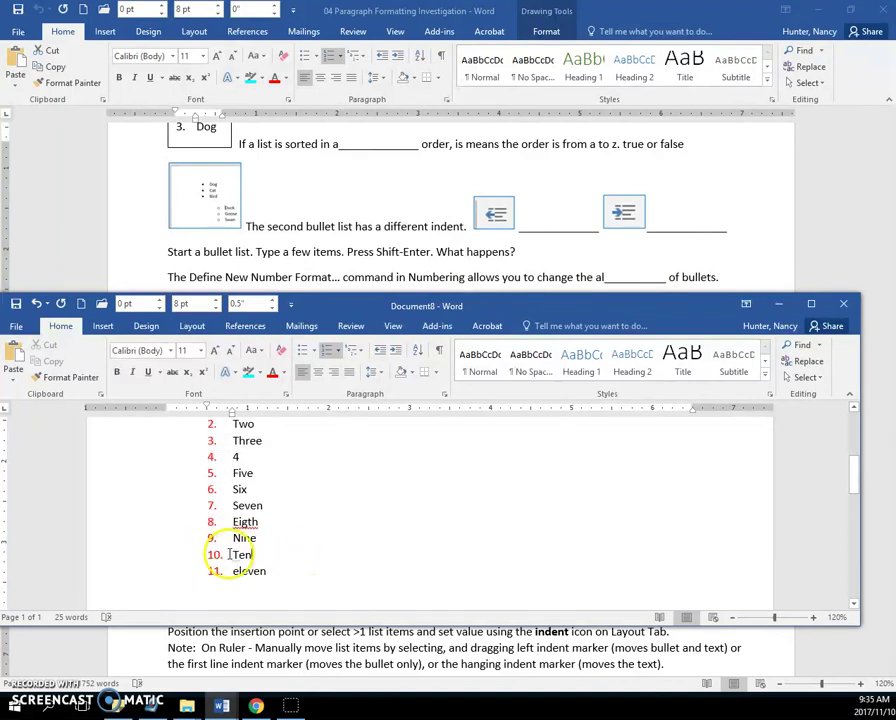
- Draw a vertical line about 2.2" tall along the left edge of the red numerals from One to eleven, and remove it
scroll(298, 535, up, 1)
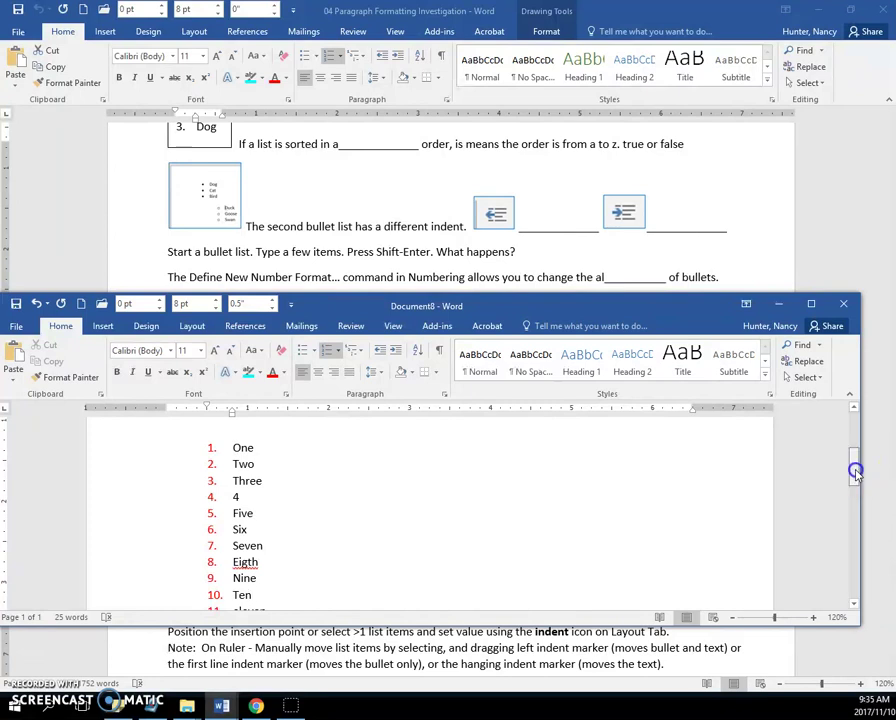
scroll(856, 476, down, 1)
scroll(854, 478, up, 1)
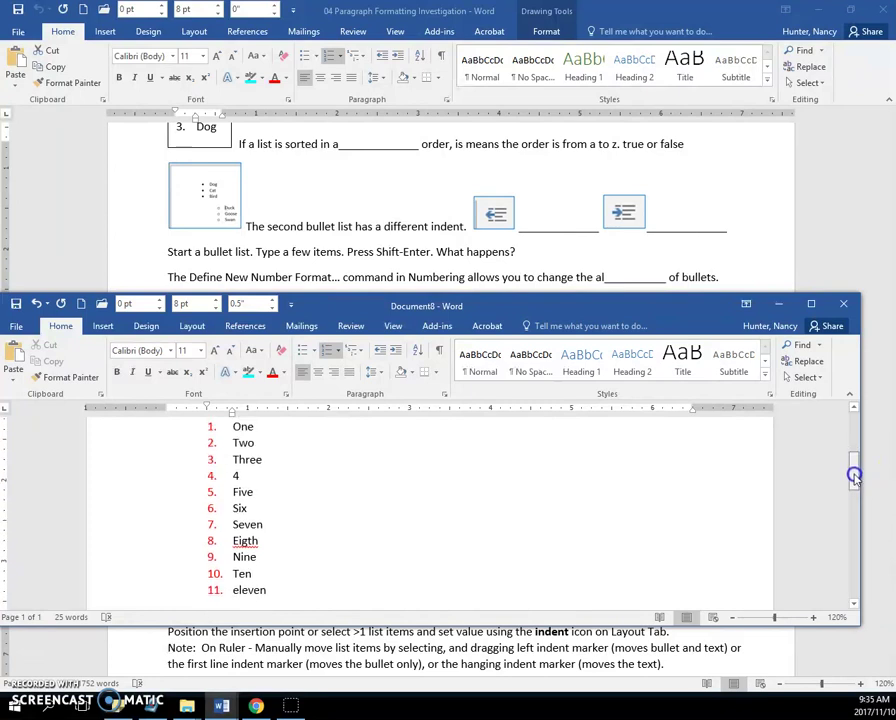
click(103, 327)
click(187, 368)
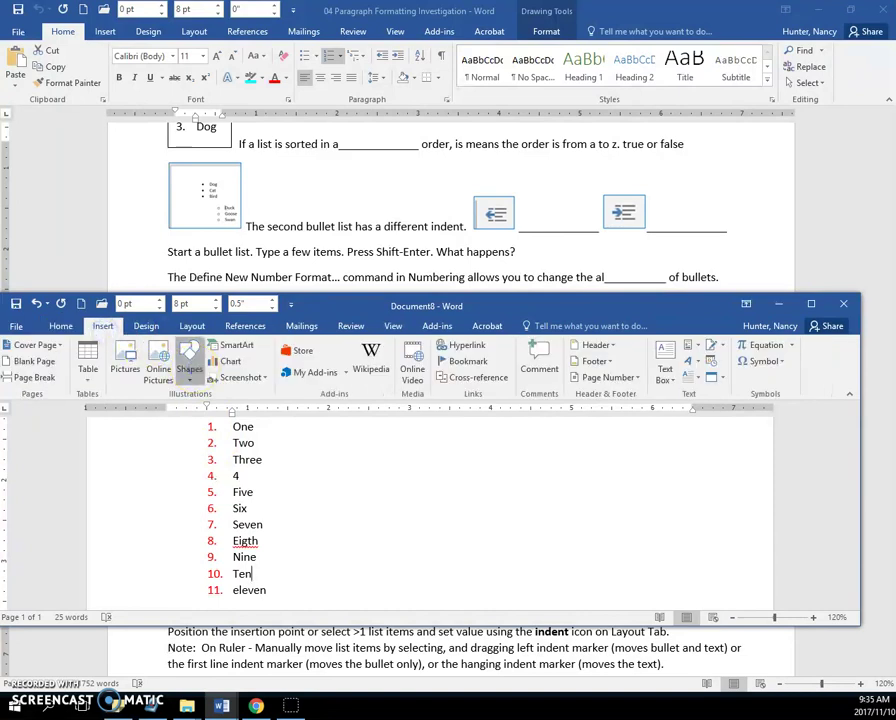
click(200, 21)
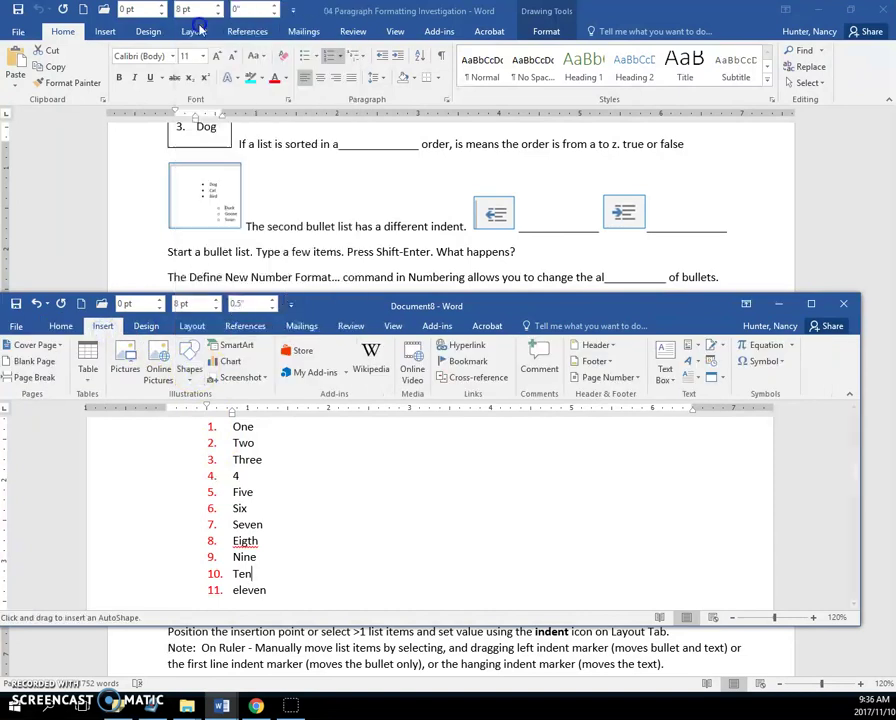
mouse_move(205, 421)
mouse_down()
mouse_move(201, 567)
mouse_move(211, 598)
mouse_up()
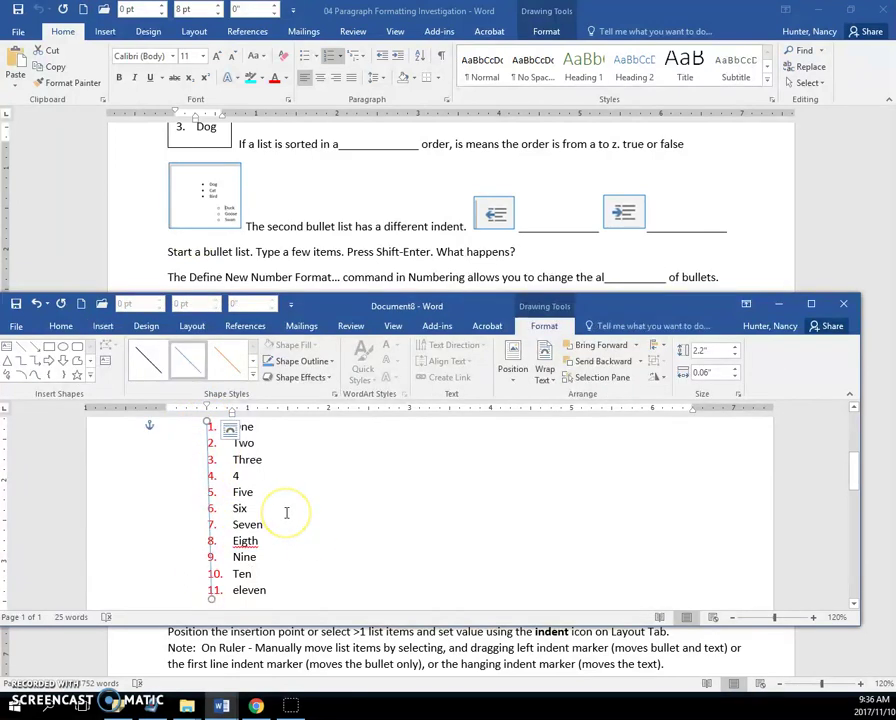
key(Escape)
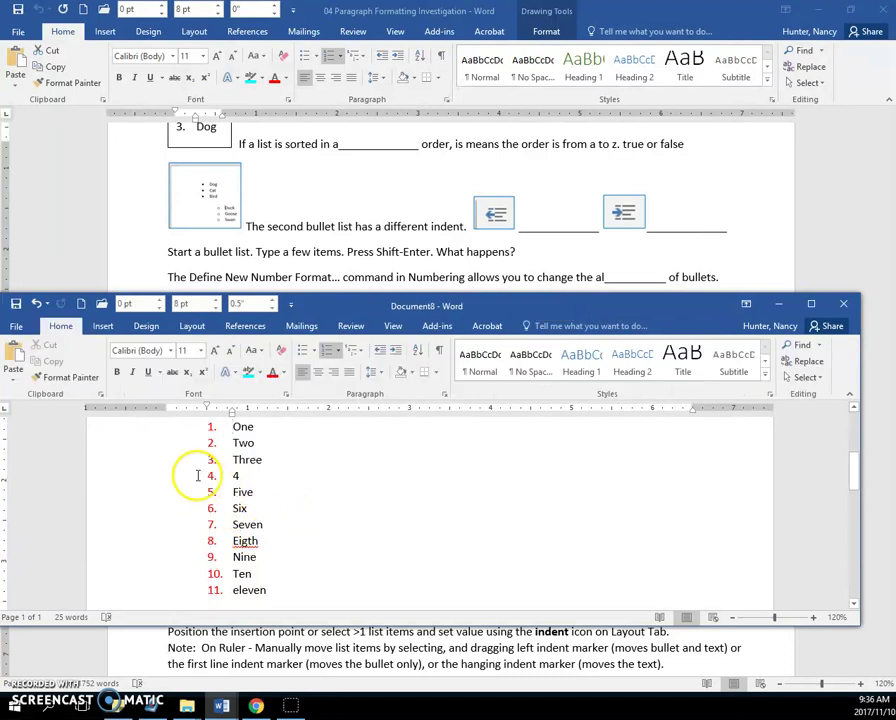
- Define a new number format with Right alignment for the numbered items One to eleven
drag(140, 428, 148, 584)
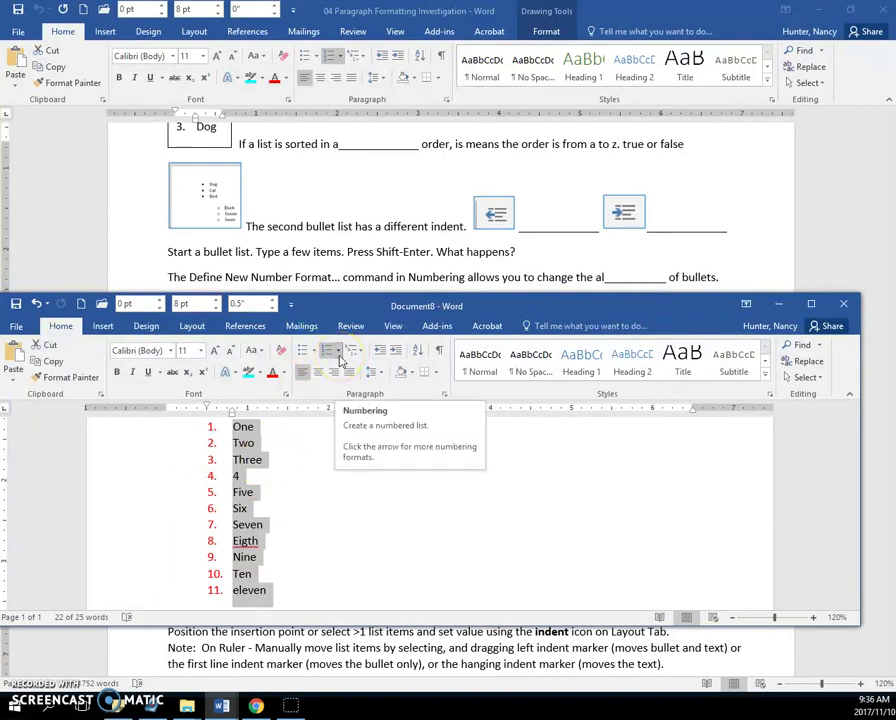
click(340, 355)
click(376, 322)
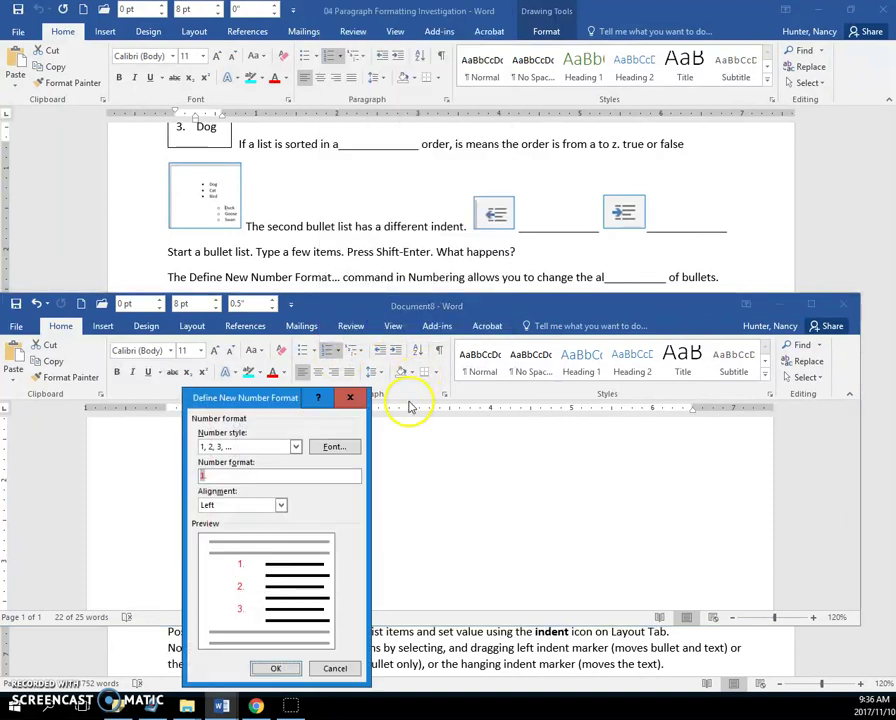
drag(254, 395, 372, 330)
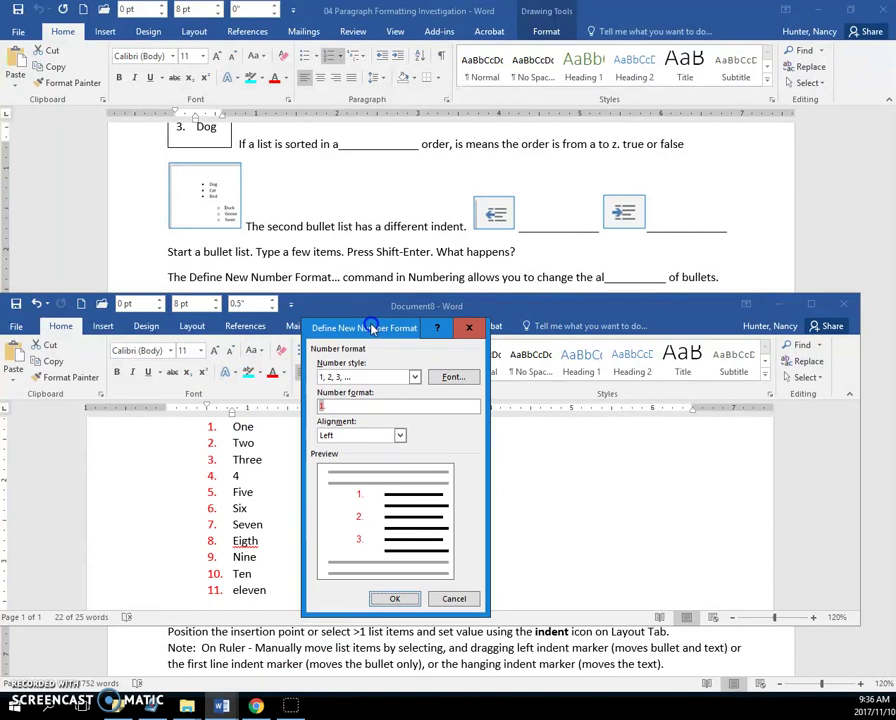
click(400, 436)
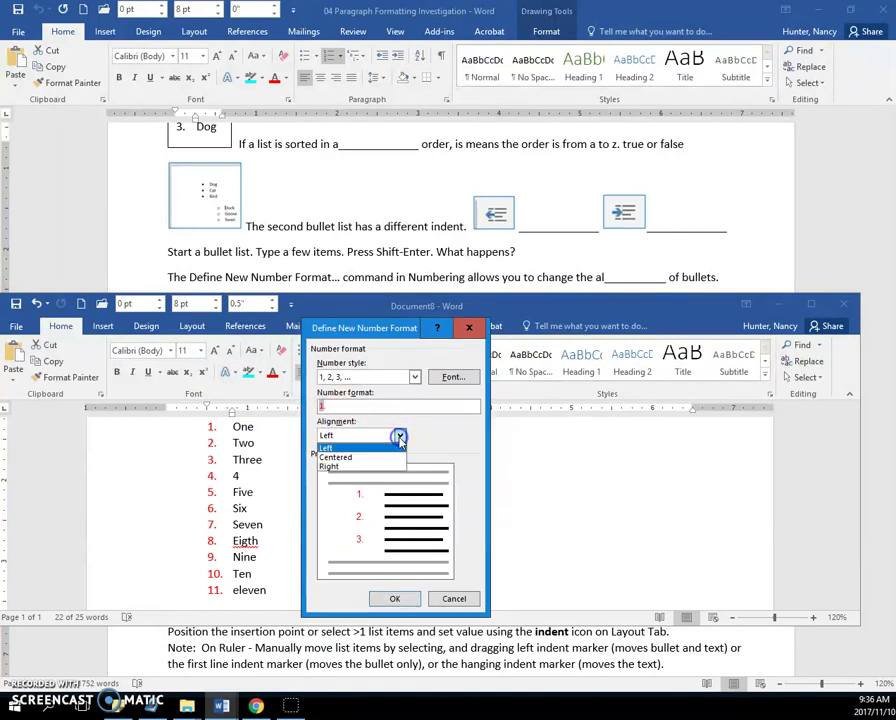
click(352, 468)
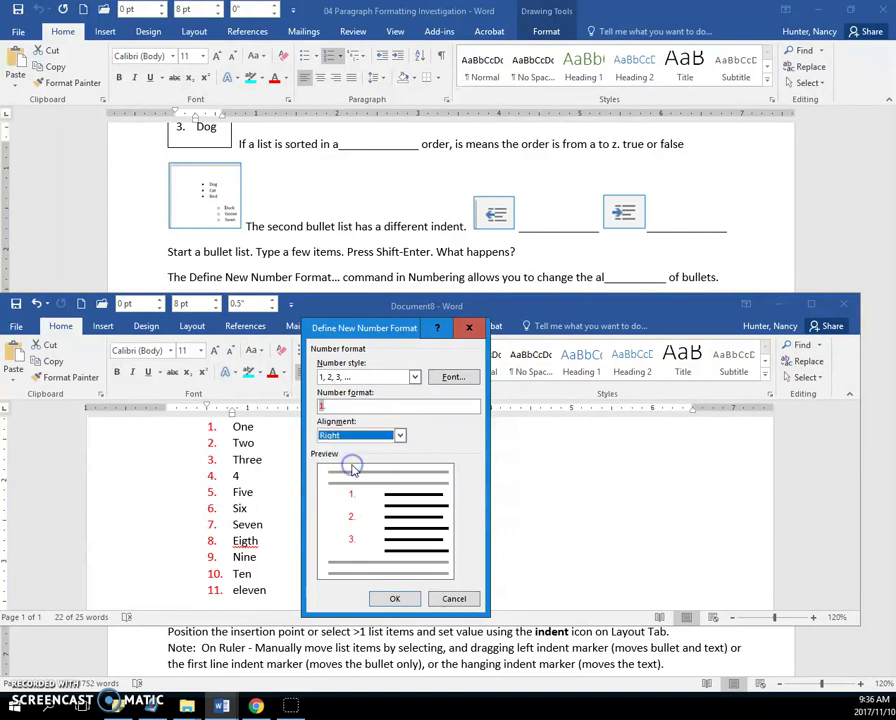
click(396, 599)
click(260, 502)
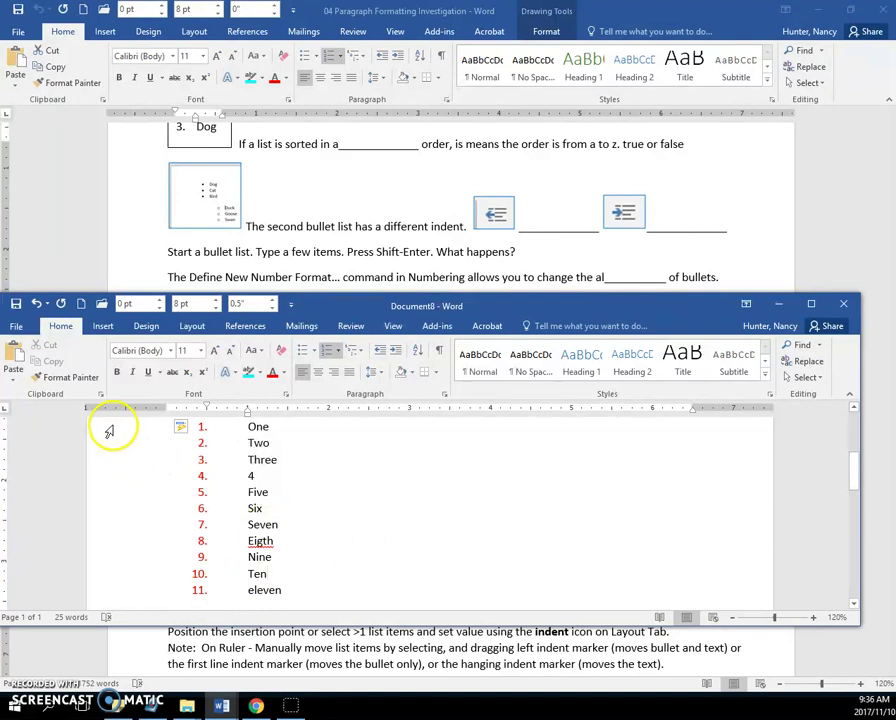
- Define a new number format with Centered alignment for the numbered items One to eleven
drag(112, 425, 127, 597)
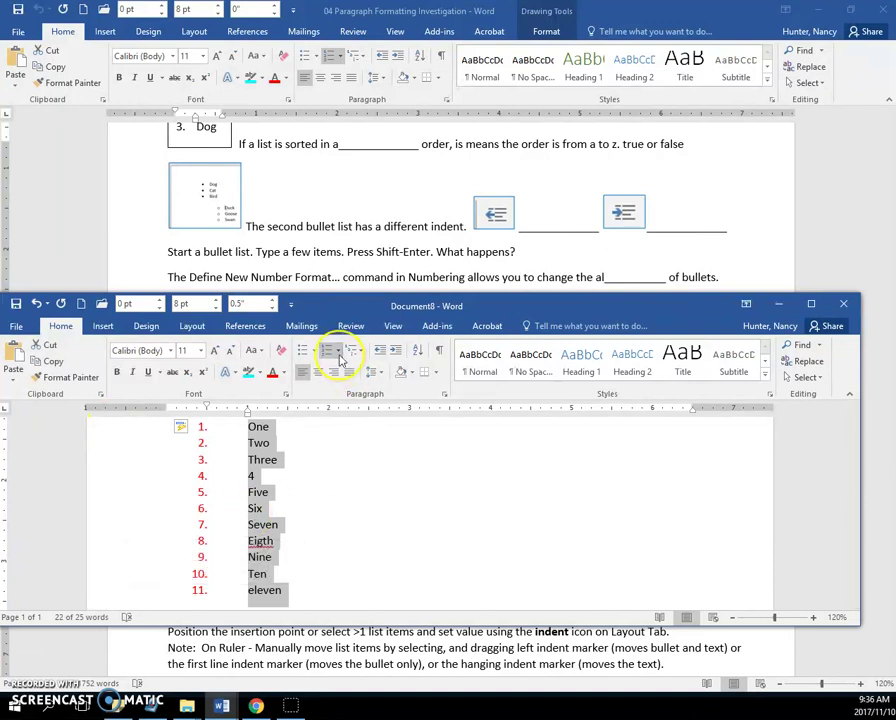
click(338, 352)
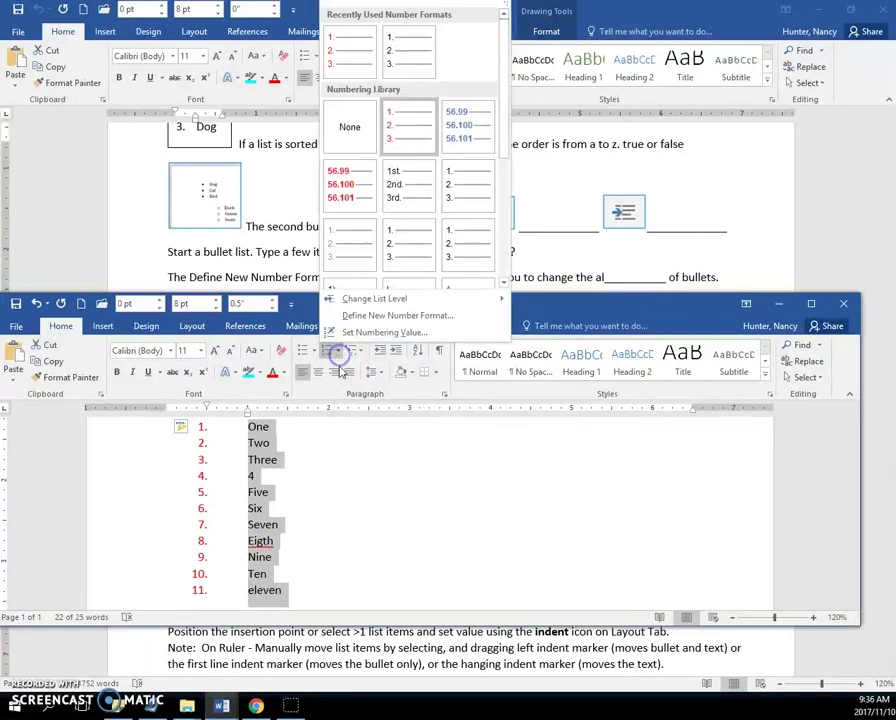
click(355, 315)
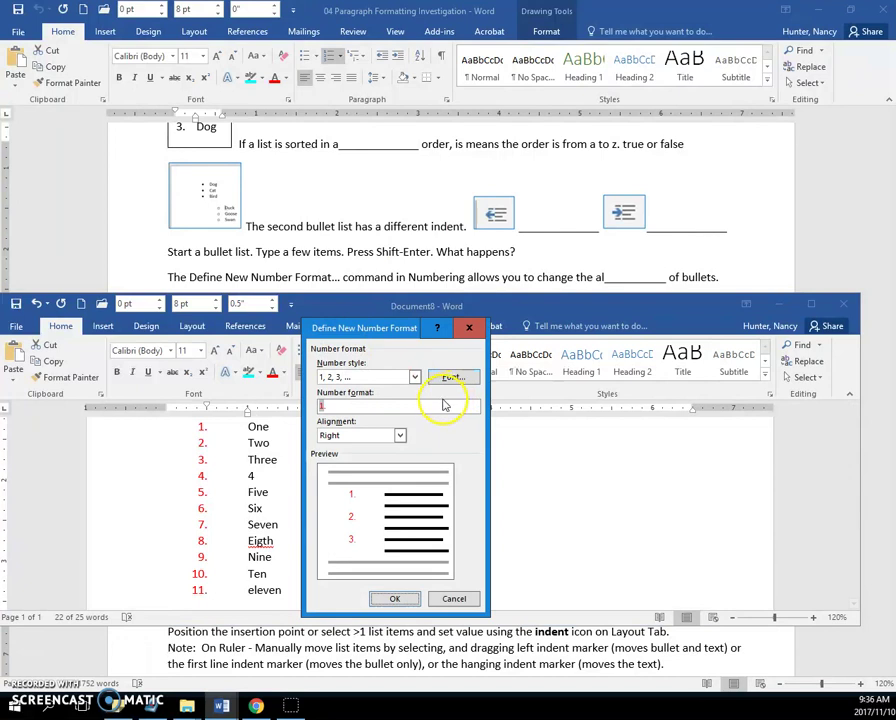
click(400, 437)
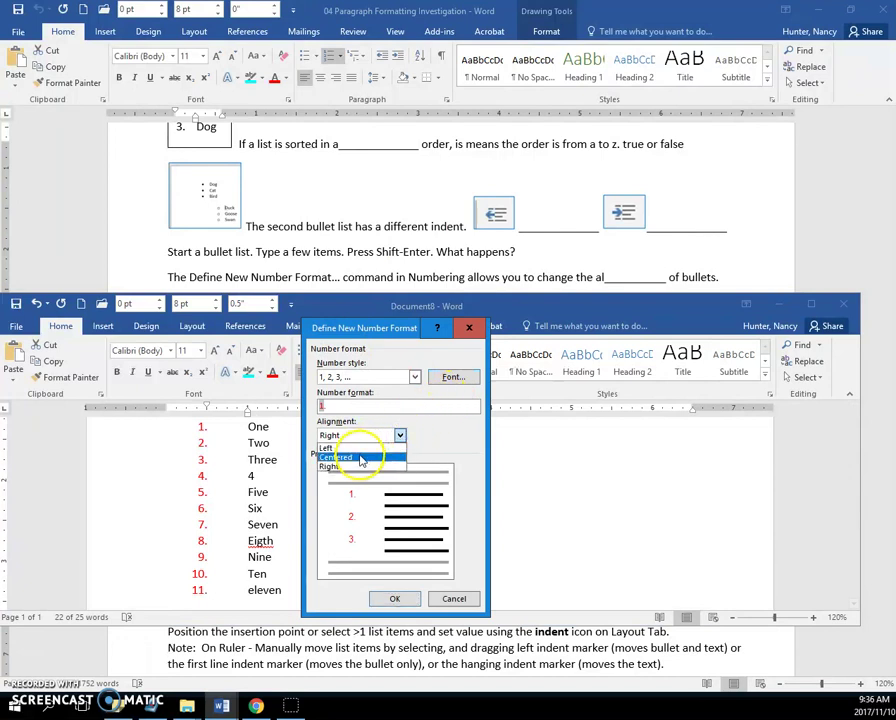
click(362, 456)
click(395, 599)
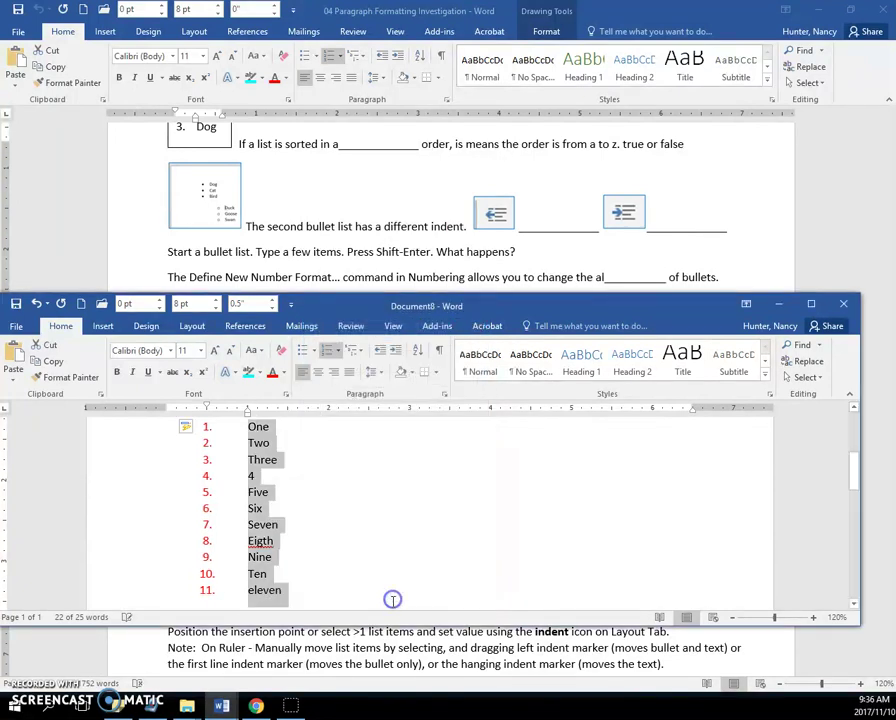
click(340, 574)
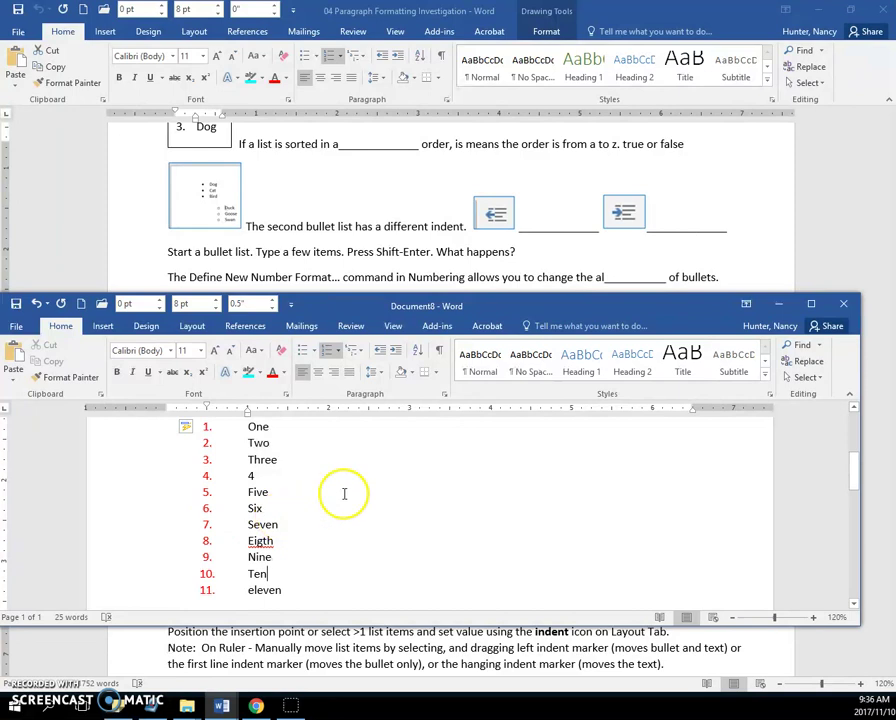
- Move the Document8 window clear of the worksheet and view the worksheet's Multilevel List section with the Products example
drag(355, 313, 361, 479)
scroll(366, 348, down, 4)
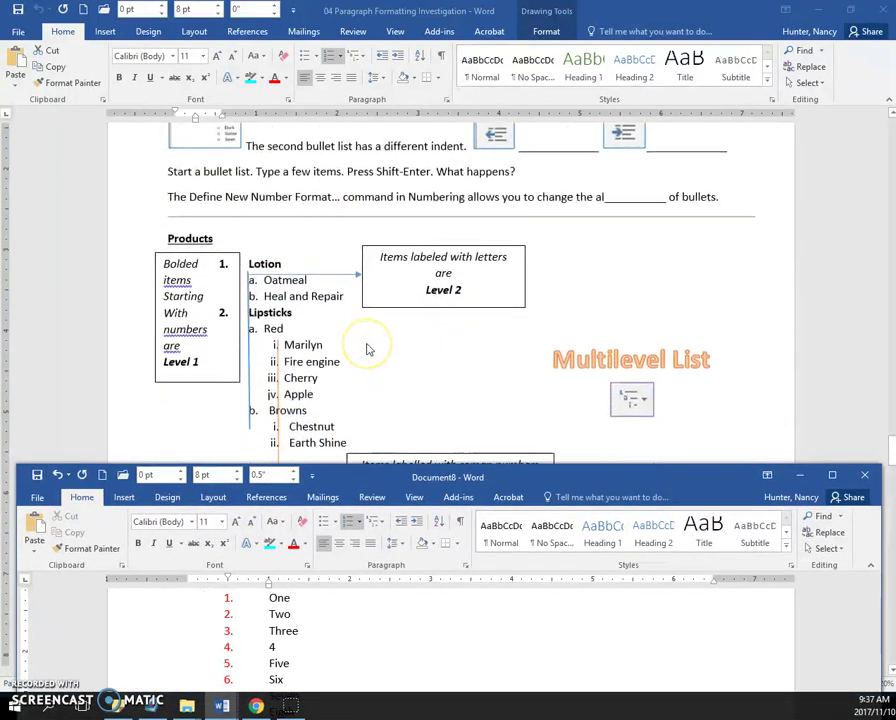